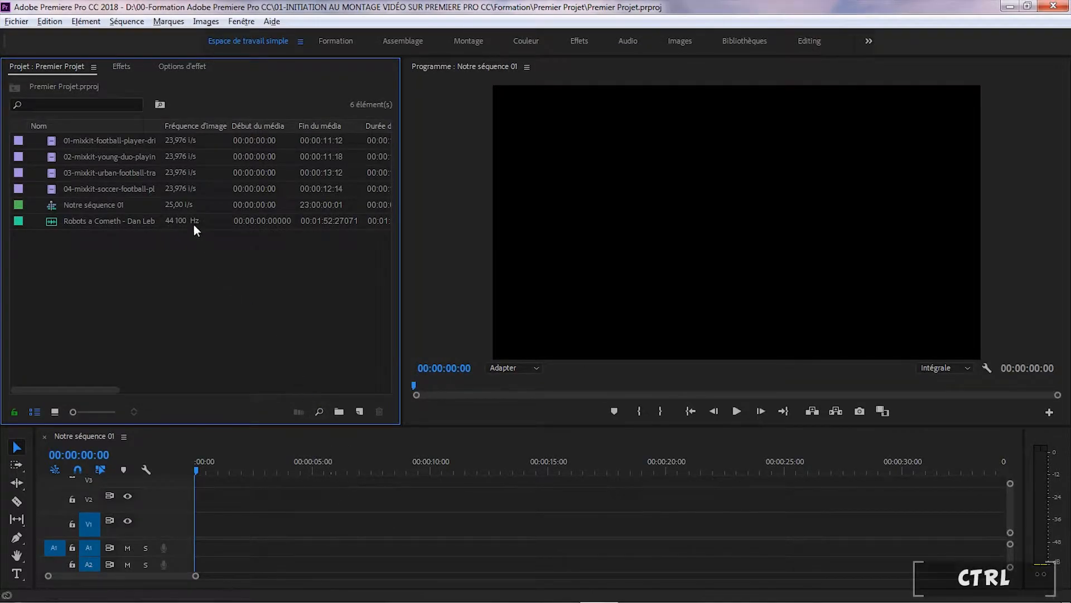
Place the four mixkit football clips at the start of track V1, keeping the existing sequence settings.
{"action": "left_click", "coordinate": [132, 141], "text": "ctrl"}
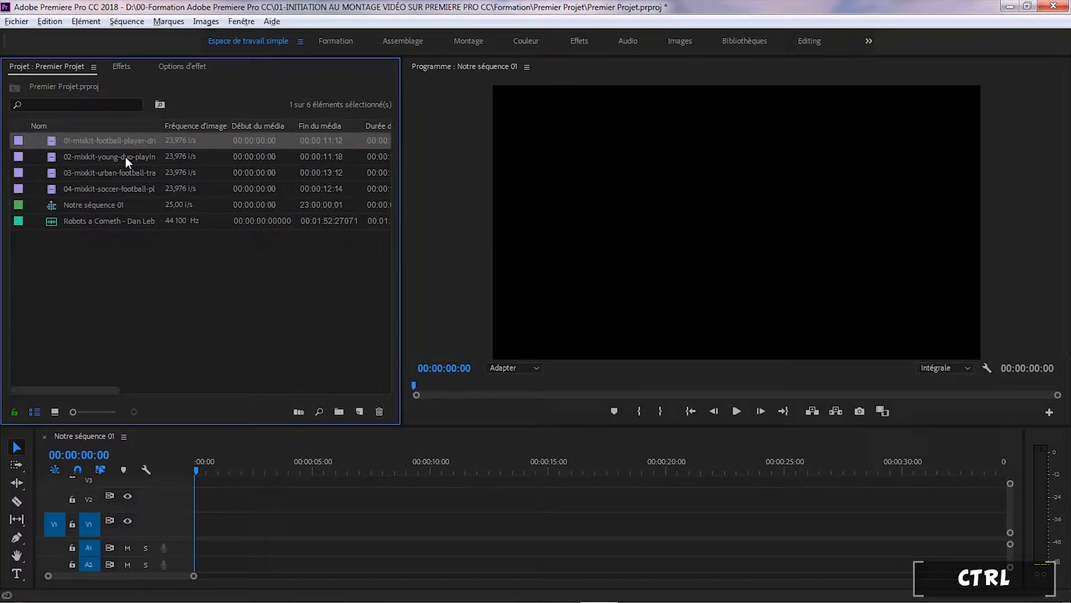
{"action": "left_click", "coordinate": [125, 156], "text": "ctrl"}
{"action": "left_click", "coordinate": [125, 167], "text": "ctrl"}
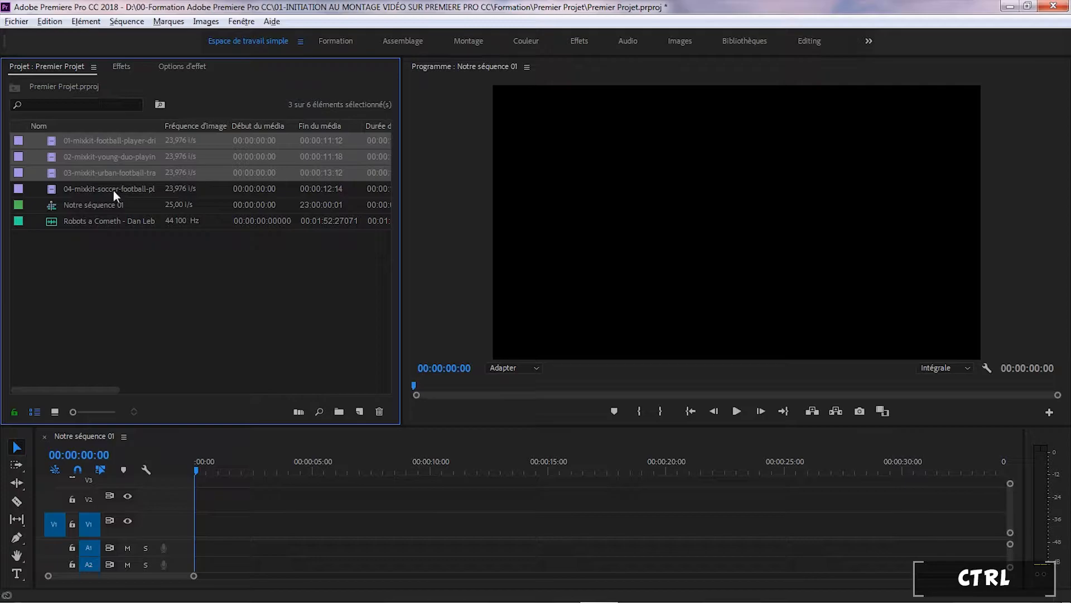
{"action": "left_click", "coordinate": [113, 190], "text": "ctrl"}
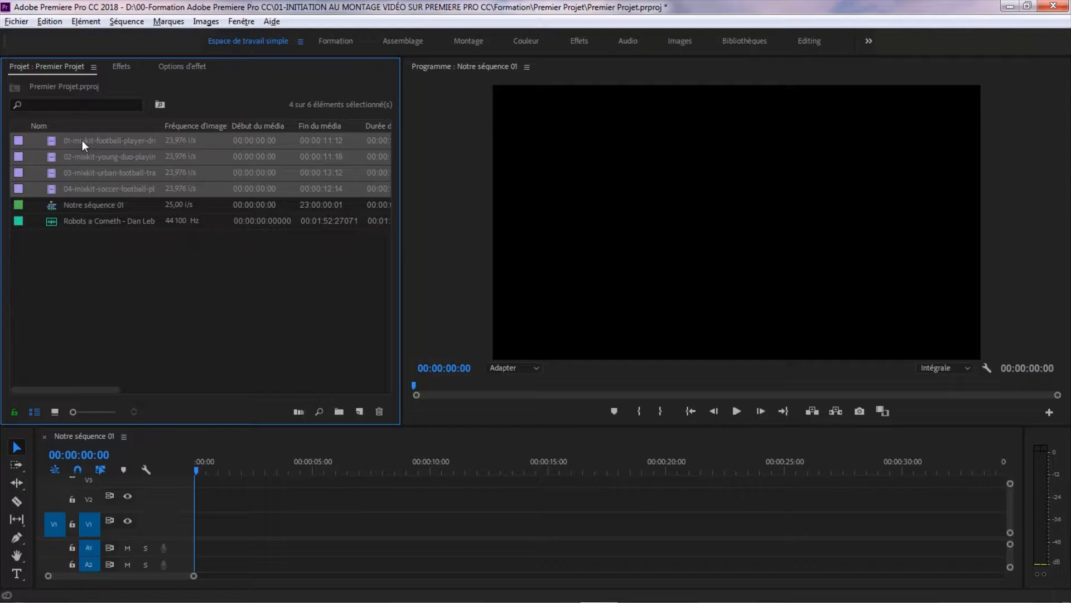
{"action": "left_click_drag", "start_coordinate": [82, 139], "coordinate": [196, 541]}
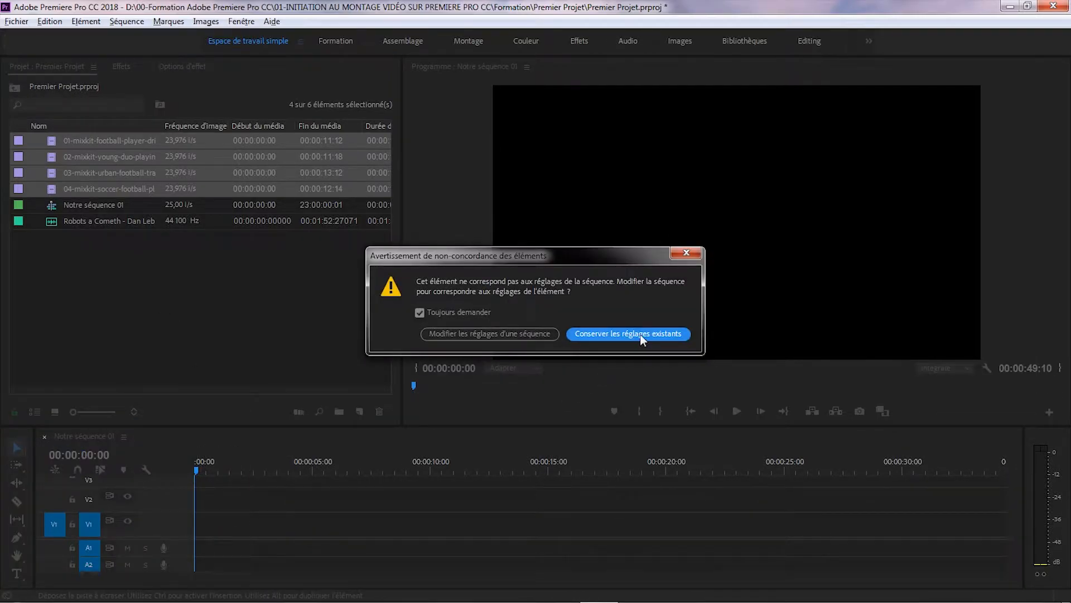
{"action": "left_click", "coordinate": [640, 333]}
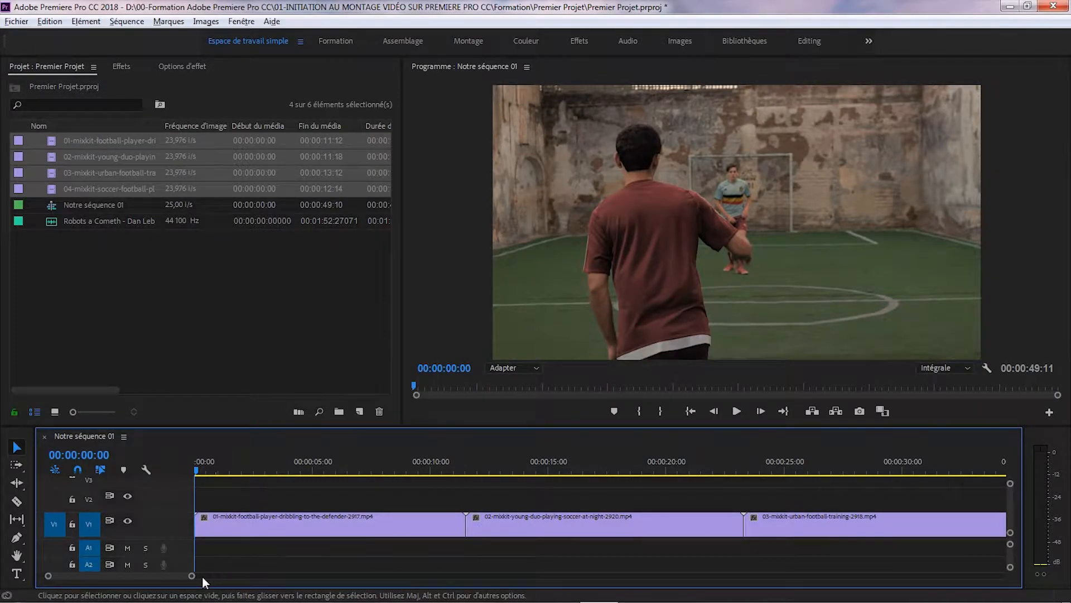
{"action": "left_click_drag", "start_coordinate": [191, 576], "coordinate": [237, 590]}
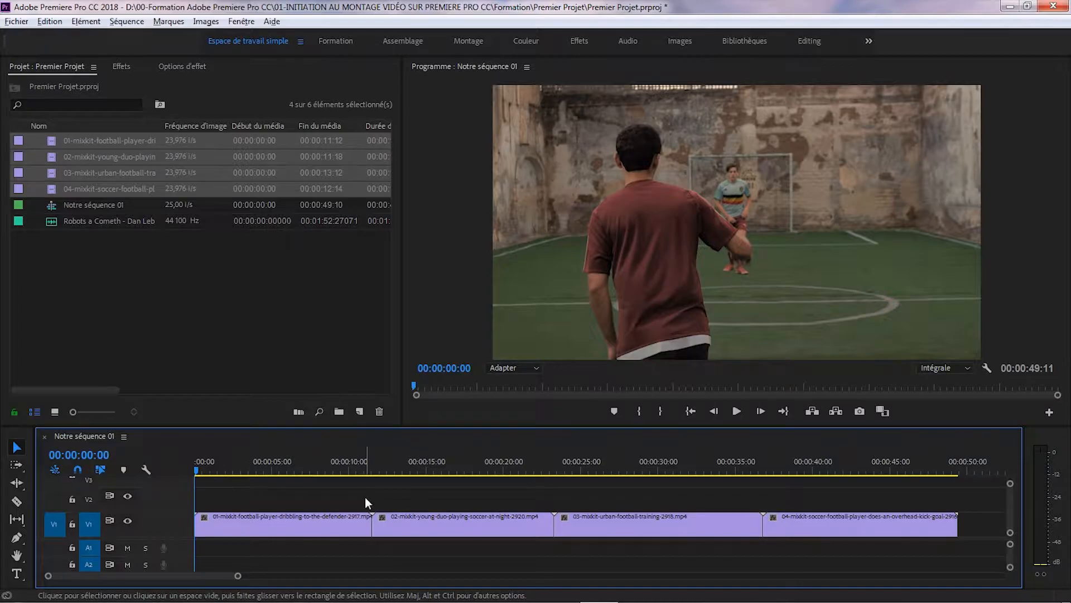
Scrub into the second clip, set the programme playback resolution to 1/4, and return the playhead to the sequence start.
{"action": "left_click_drag", "start_coordinate": [197, 476], "coordinate": [401, 502]}
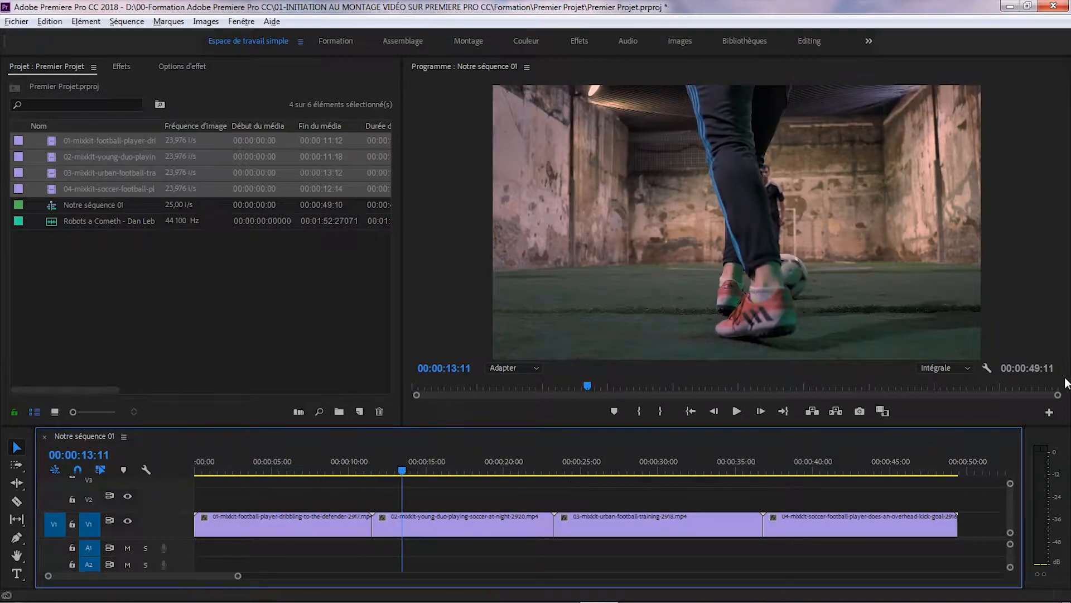
{"action": "left_click", "coordinate": [951, 372]}
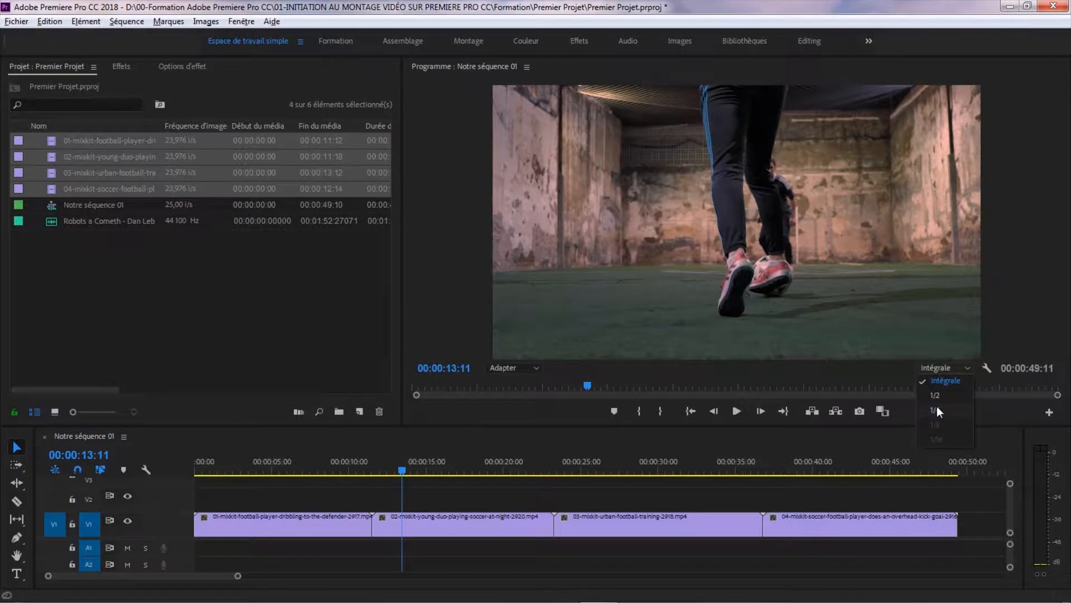
{"action": "left_click", "coordinate": [937, 410]}
{"action": "left_click_drag", "start_coordinate": [401, 468], "coordinate": [154, 505]}
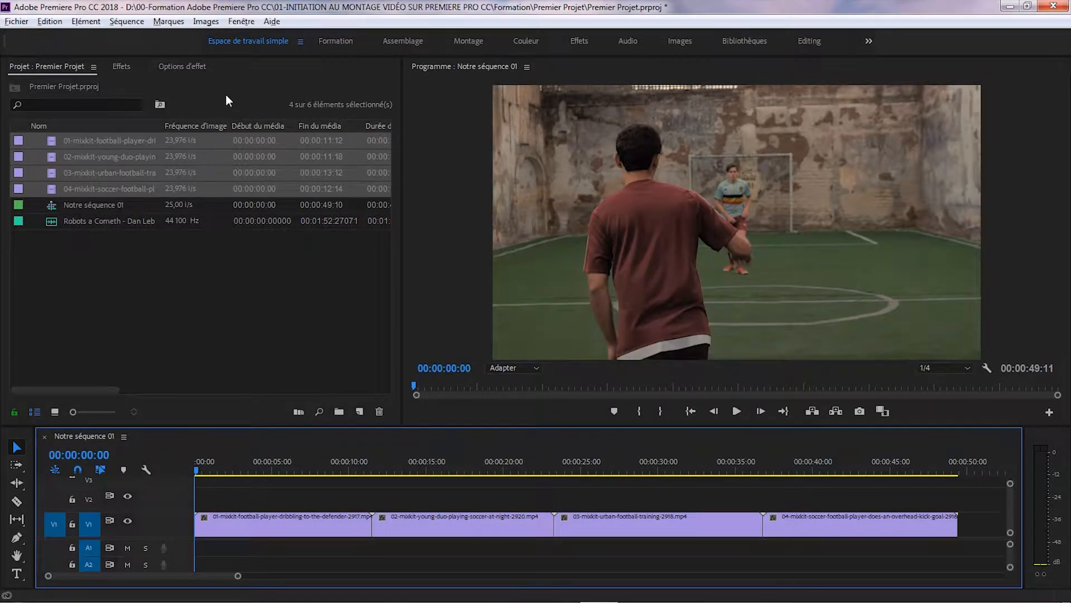
Apply the Diaphragme rond video transition to the cut between the first and second clips.
{"action": "left_click", "coordinate": [122, 67]}
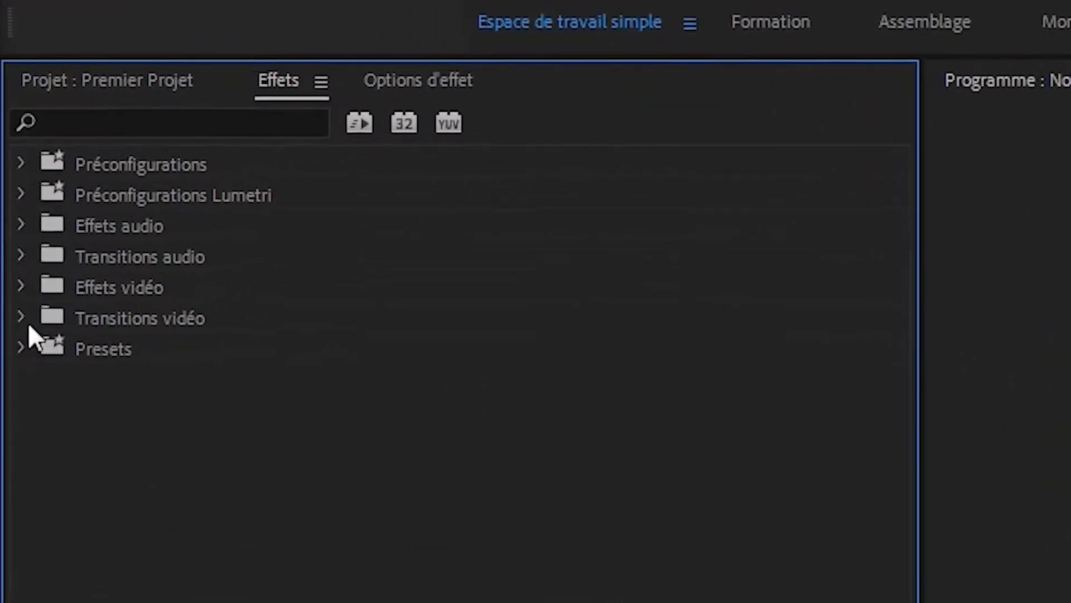
{"action": "left_click", "coordinate": [23, 315]}
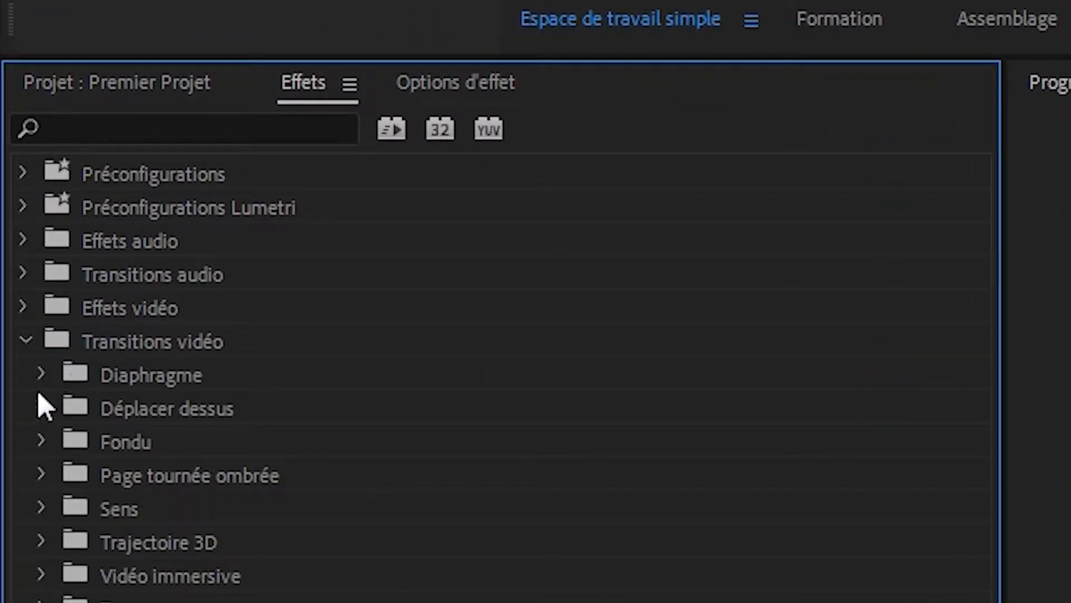
{"action": "left_click", "coordinate": [42, 371]}
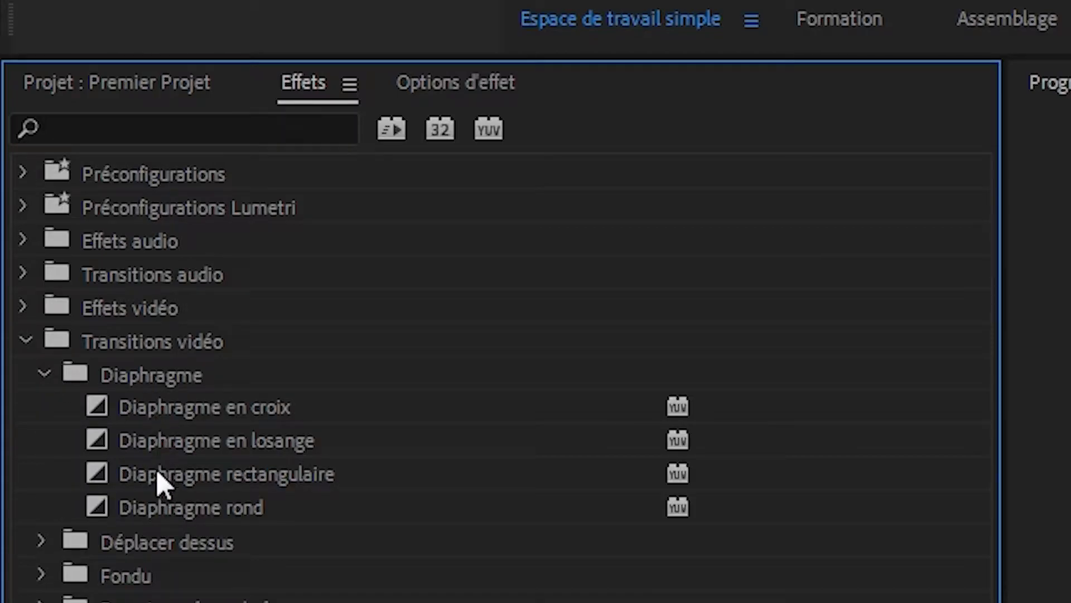
{"action": "left_click", "coordinate": [165, 512]}
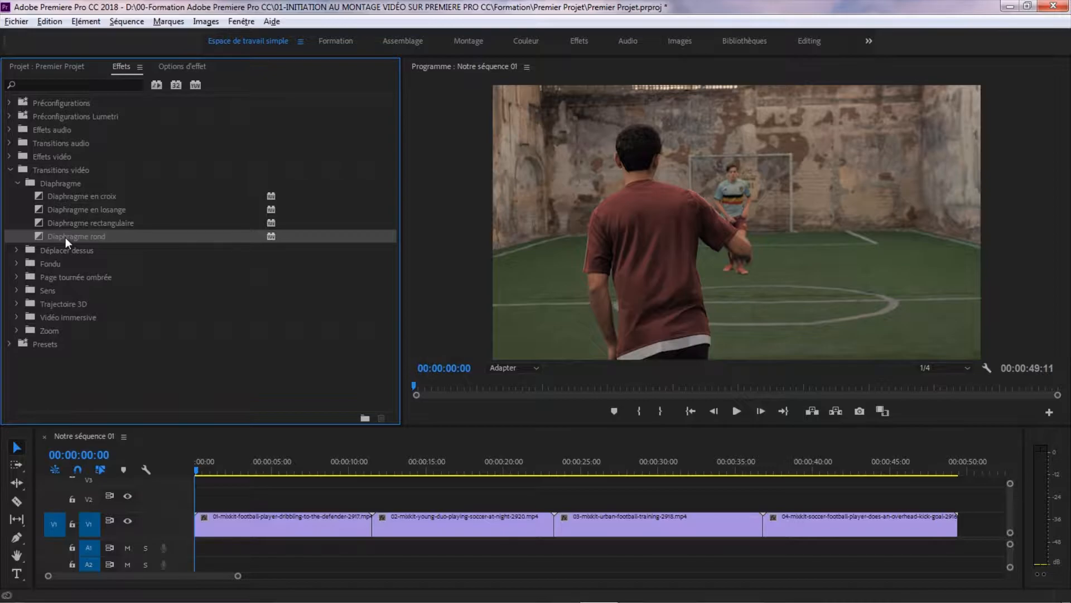
{"action": "left_click_drag", "start_coordinate": [65, 237], "coordinate": [374, 525]}
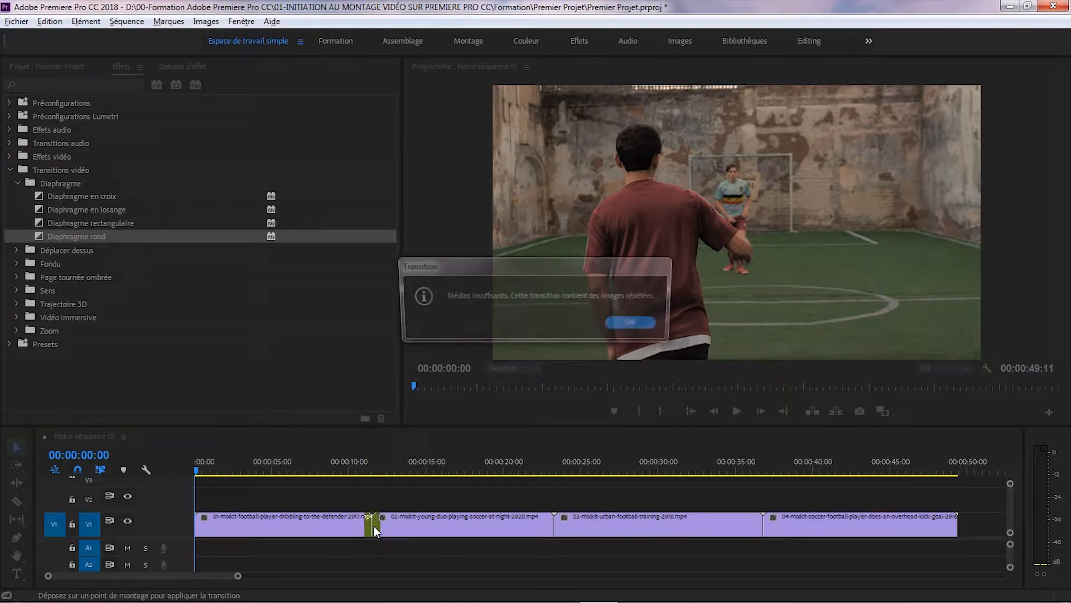
{"action": "left_click", "coordinate": [636, 325]}
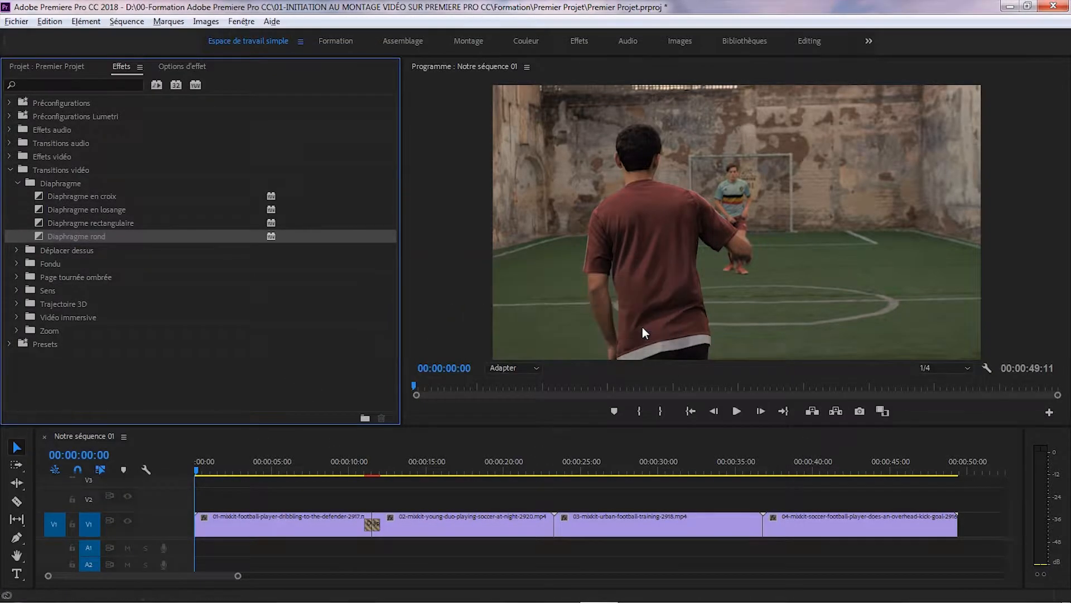
Play the sequence from 00:00:10:09 across the transition between the first and second clips.
{"action": "left_click", "coordinate": [356, 464]}
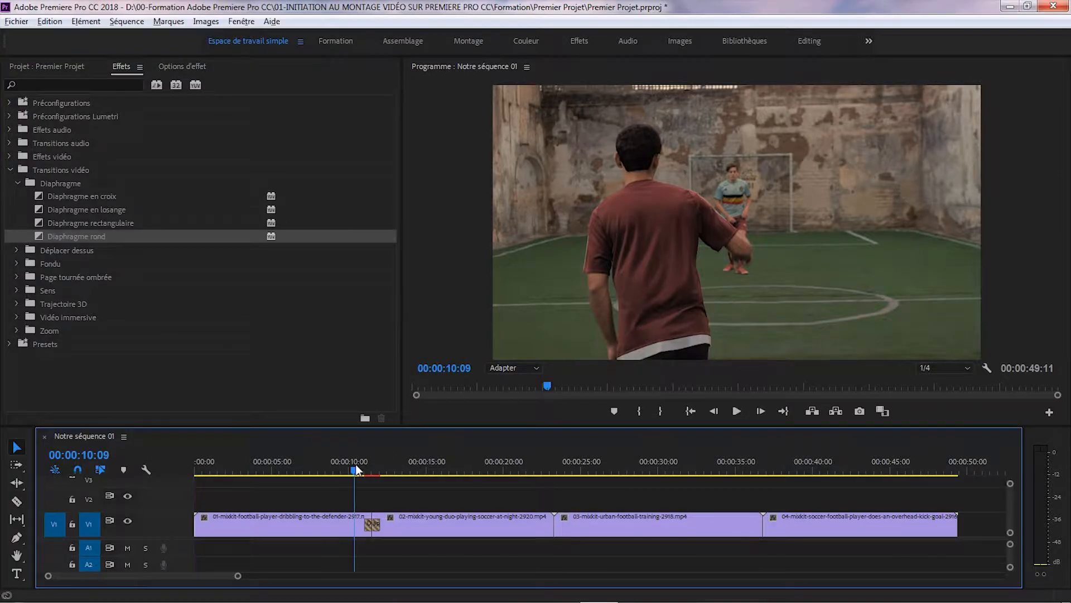
{"action": "left_click", "coordinate": [737, 411]}
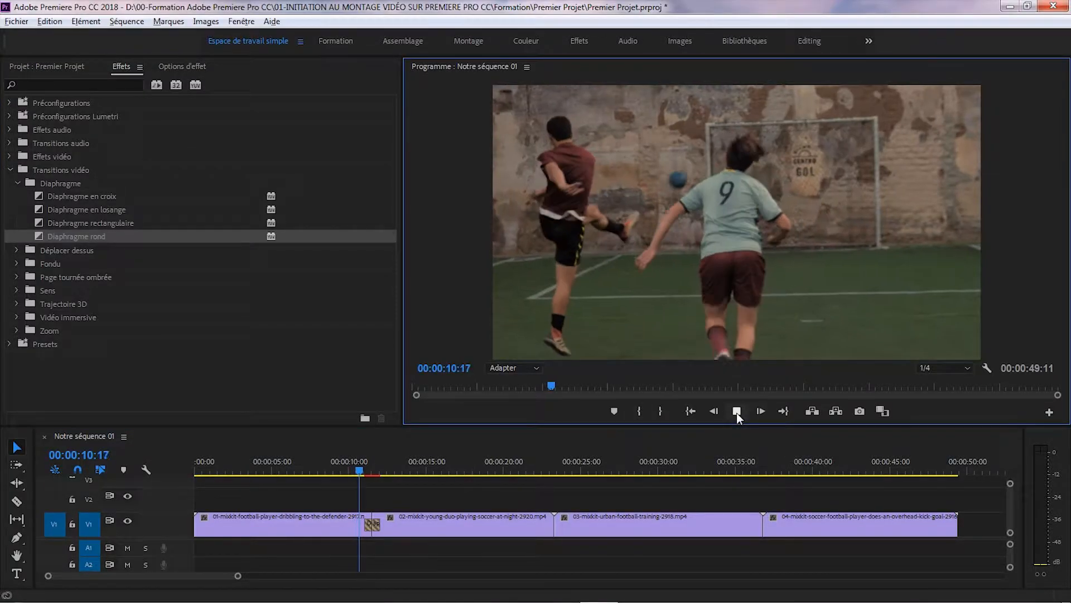
{"action": "left_click", "coordinate": [737, 412]}
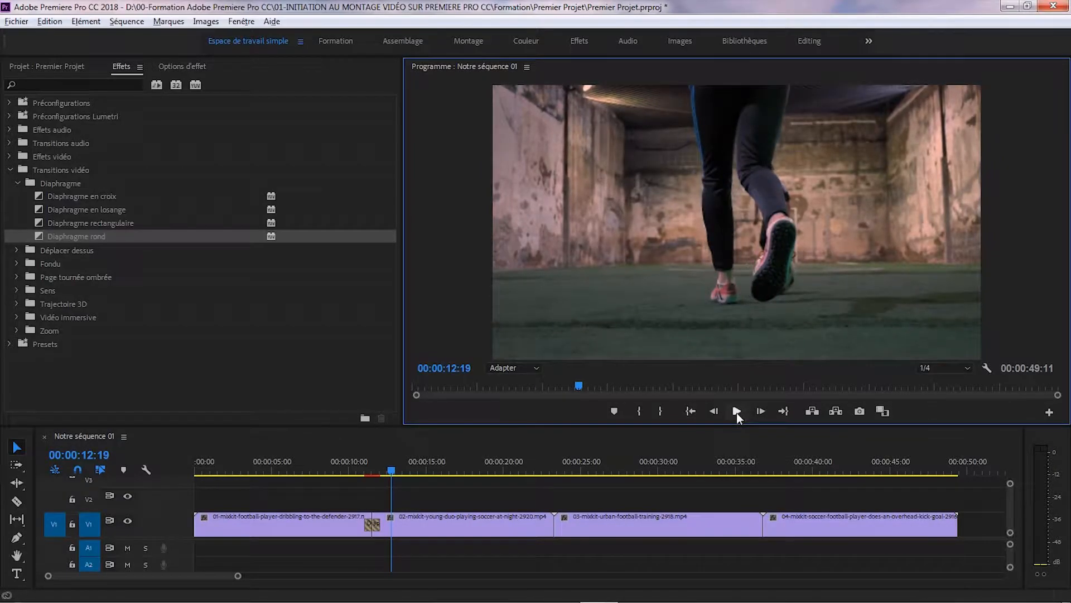
Move the Diaphragme rond transition's centre to the bottom-right corner of image A and play back the transition.
{"action": "left_click", "coordinate": [194, 67]}
{"action": "left_click", "coordinate": [374, 522]}
{"action": "left_click", "coordinate": [223, 191]}
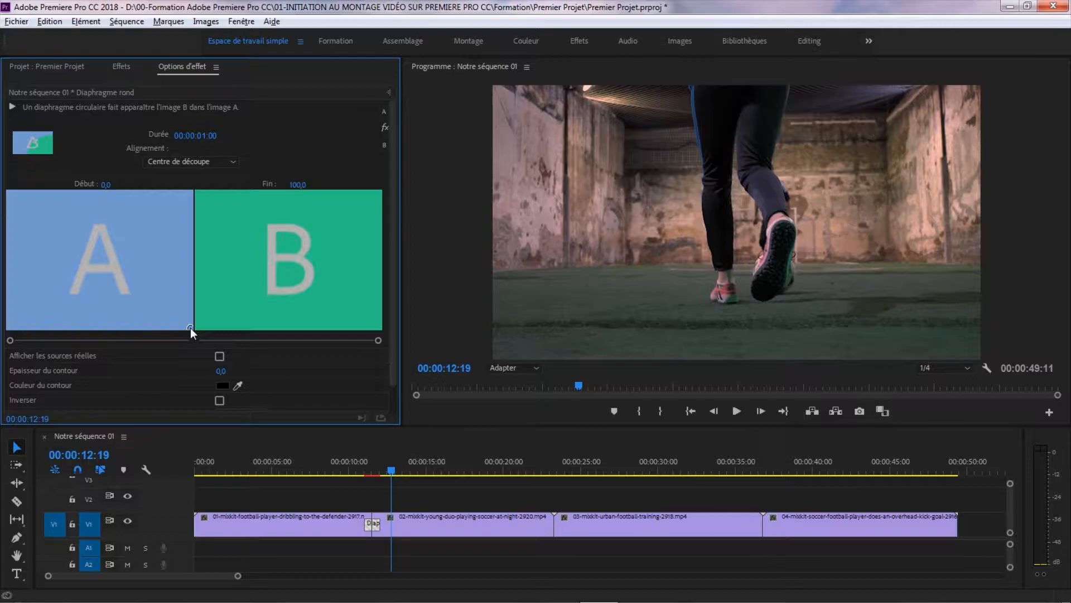
{"action": "left_click", "coordinate": [360, 470]}
{"action": "left_click", "coordinate": [738, 410]}
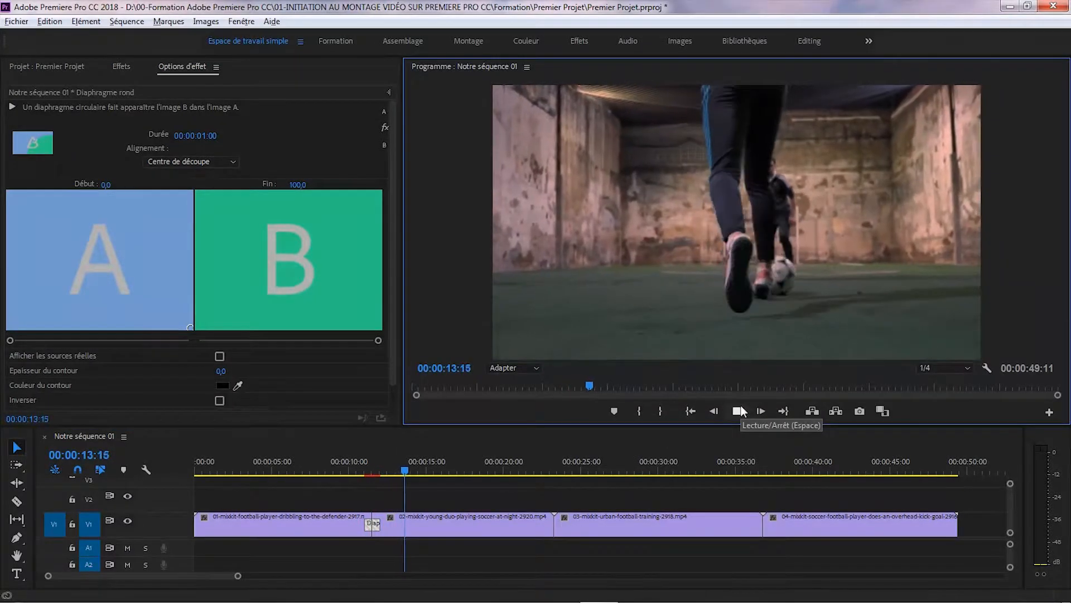
{"action": "left_click", "coordinate": [739, 411]}
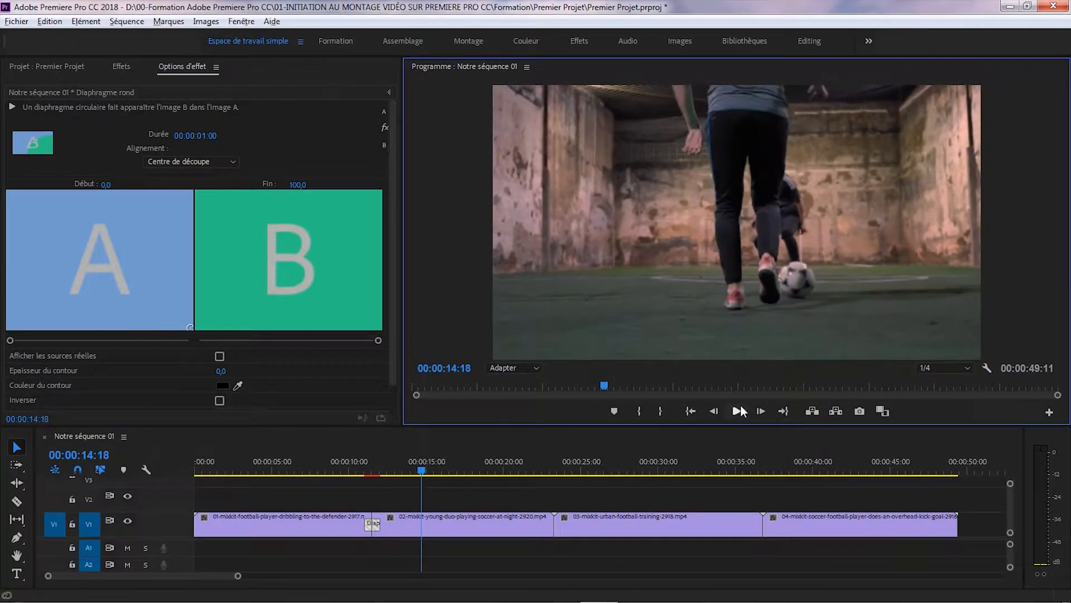
Apply the Diaphragme rectangulaire video transition to the cut between the second and third clips.
{"action": "left_click", "coordinate": [118, 66]}
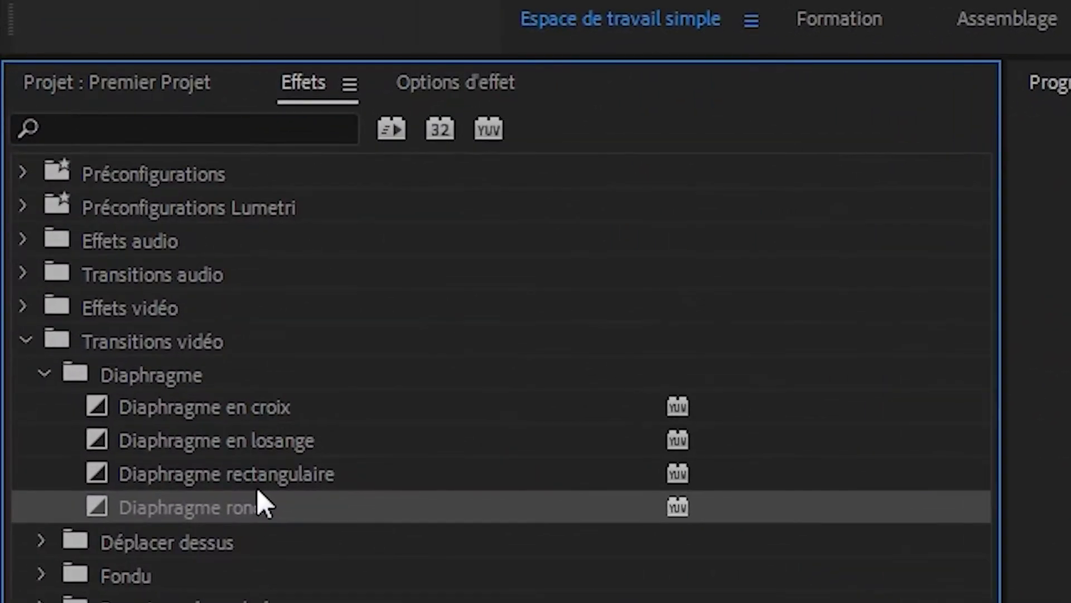
{"action": "left_click", "coordinate": [254, 474]}
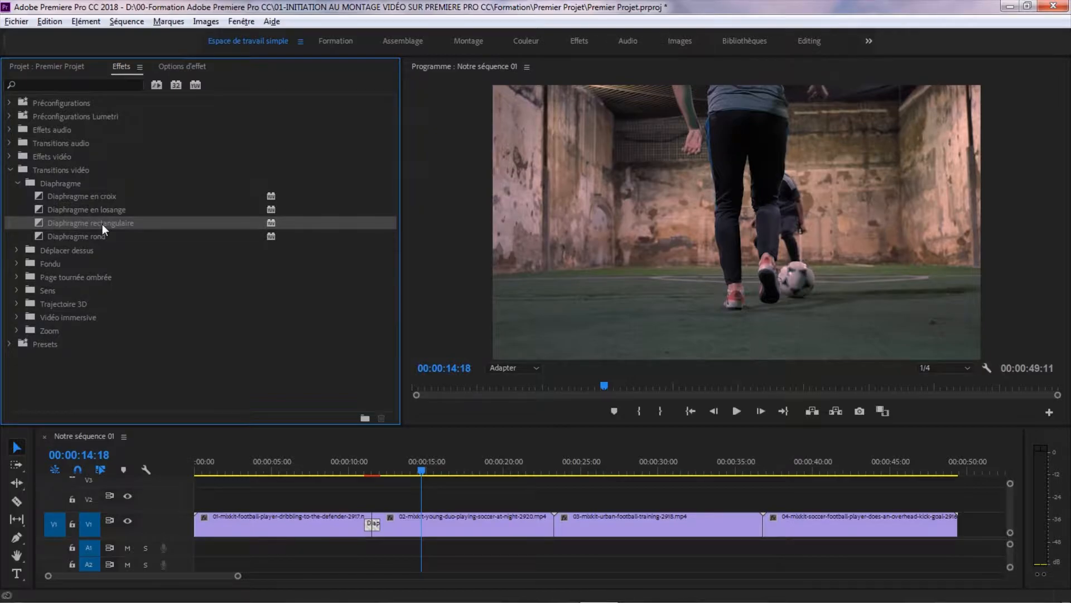
{"action": "left_click_drag", "start_coordinate": [102, 223], "coordinate": [554, 522]}
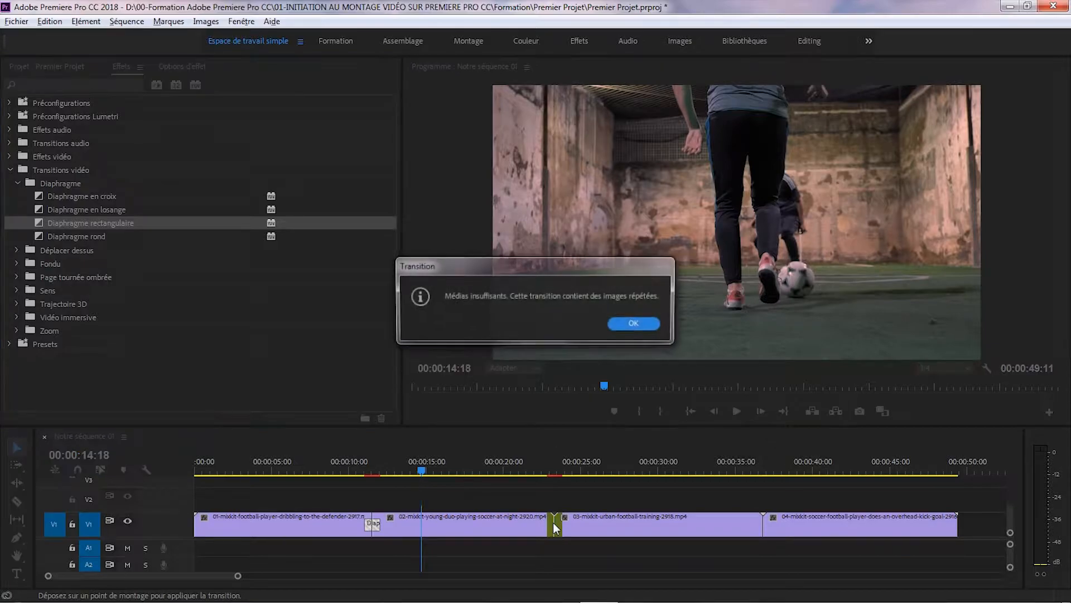
{"action": "left_click", "coordinate": [635, 324]}
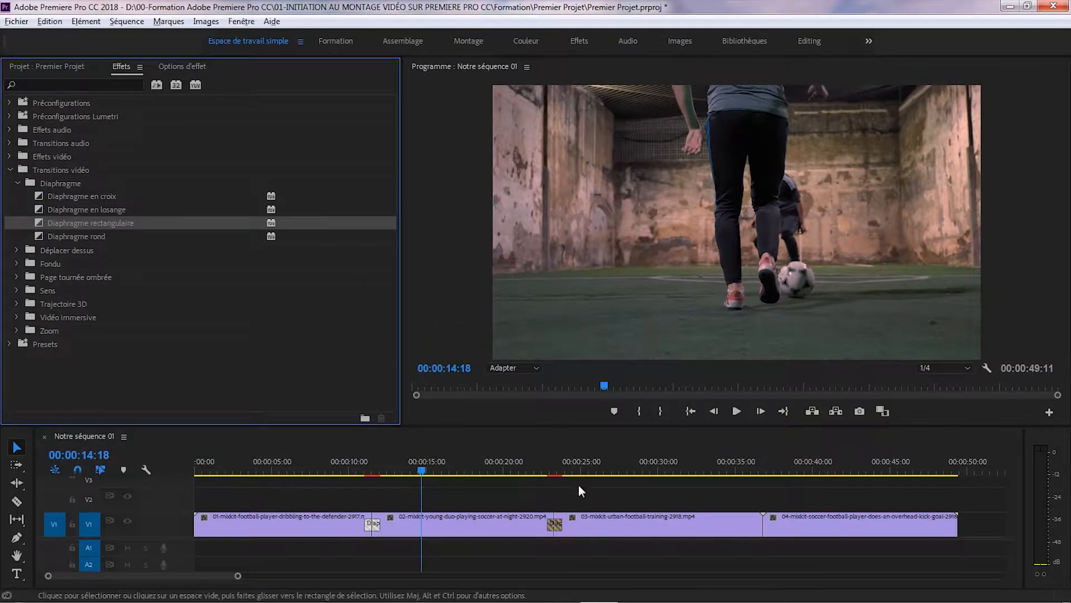
Move the Diaphragme rectangulaire transition's centre to the bottom middle of image A and play it back from 00:00:22:04.
{"action": "left_click", "coordinate": [555, 528]}
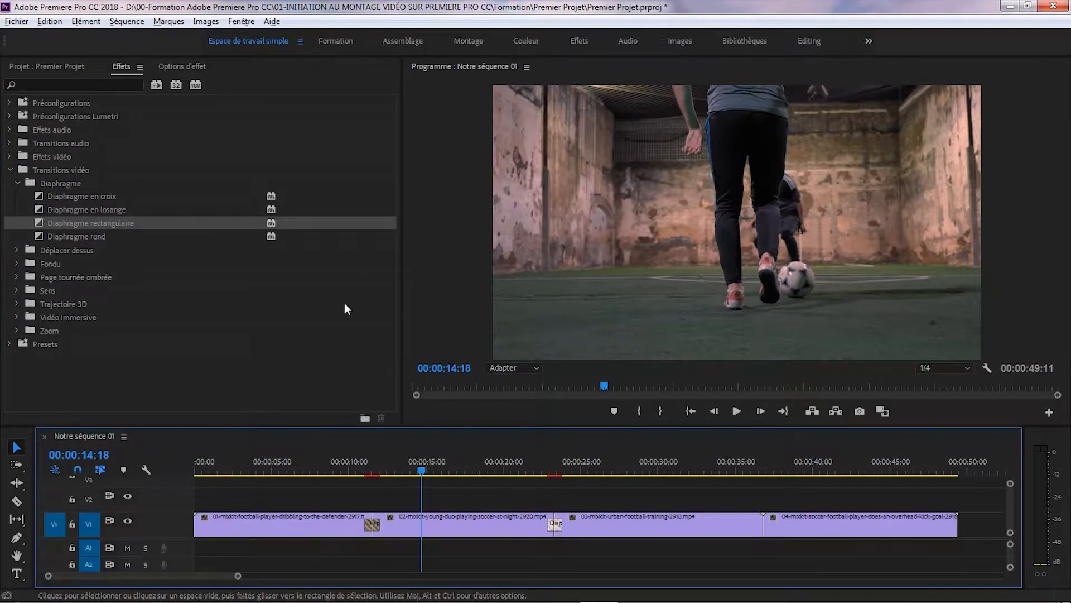
{"action": "left_click", "coordinate": [177, 66]}
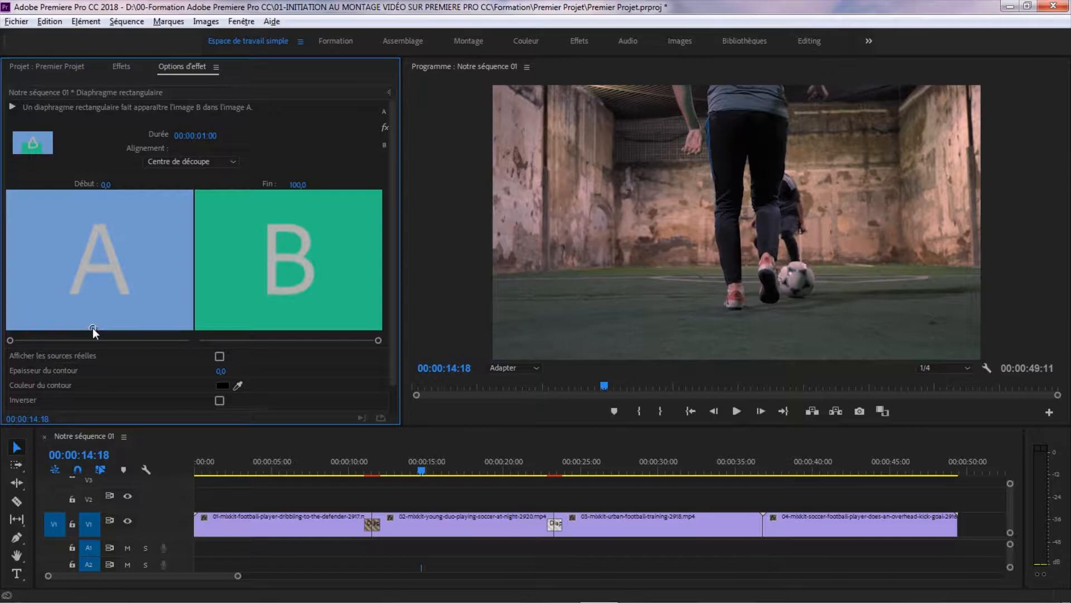
{"action": "left_click", "coordinate": [536, 471]}
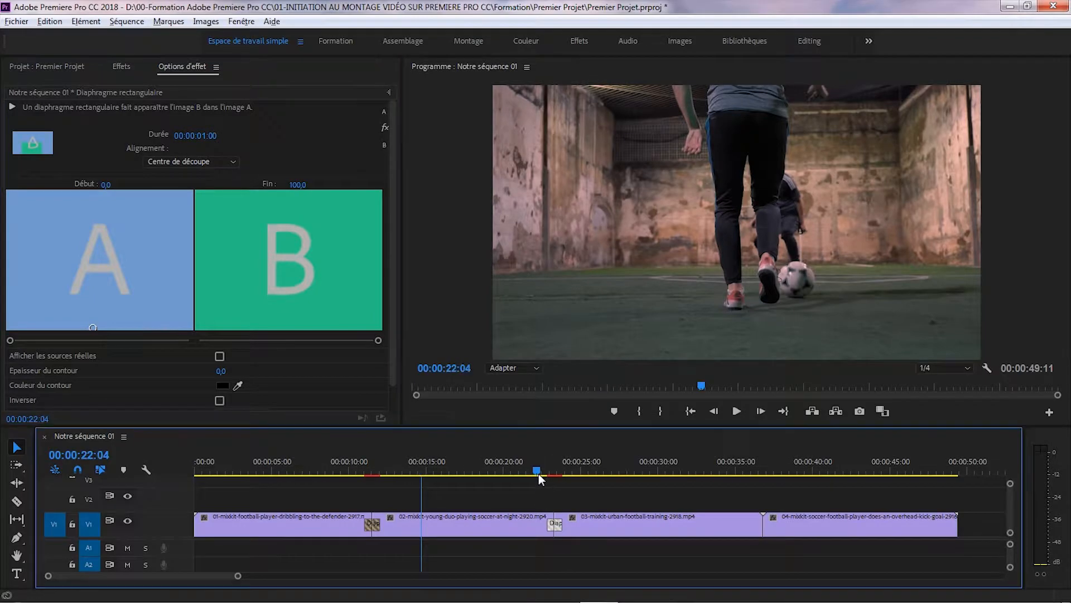
{"action": "left_click", "coordinate": [737, 412]}
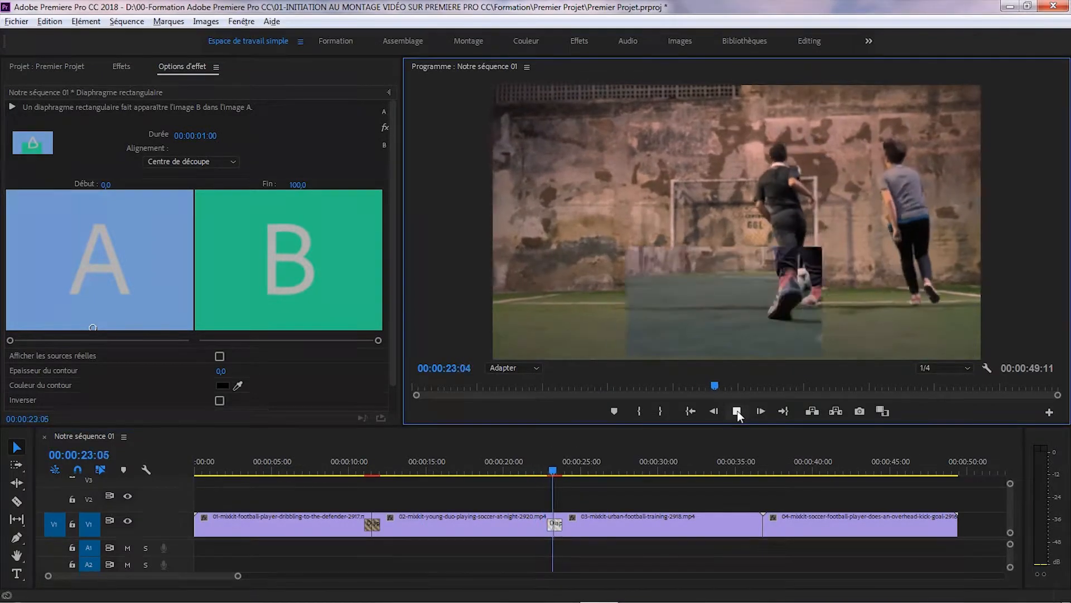
{"action": "left_click", "coordinate": [737, 411]}
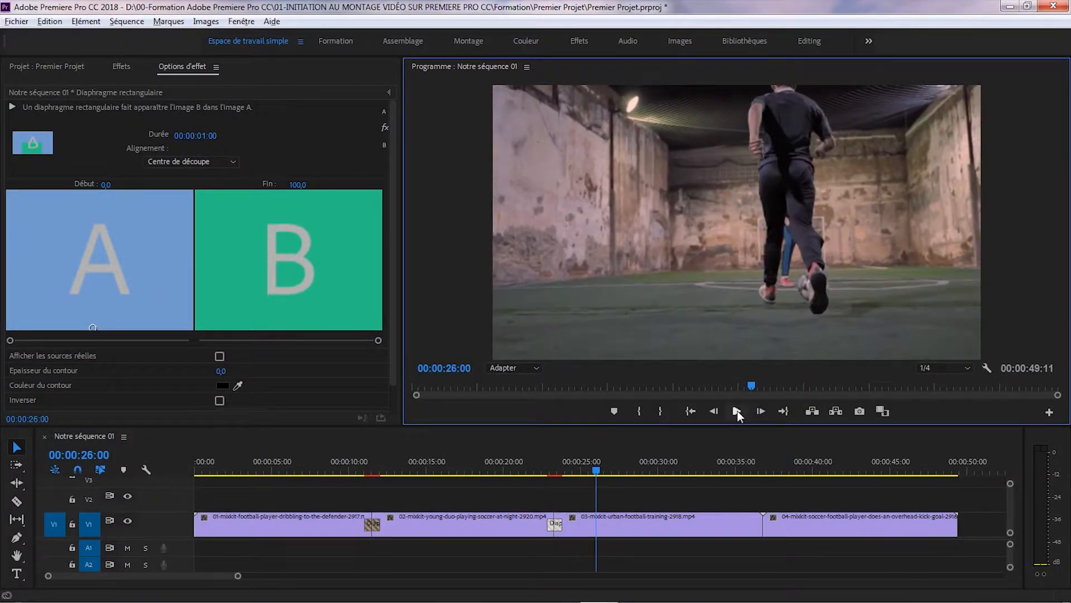
Apply the Recouvrement par bandes transition from the Déplacer dessus group to the cut between the third and fourth clips.
{"action": "left_click", "coordinate": [117, 68]}
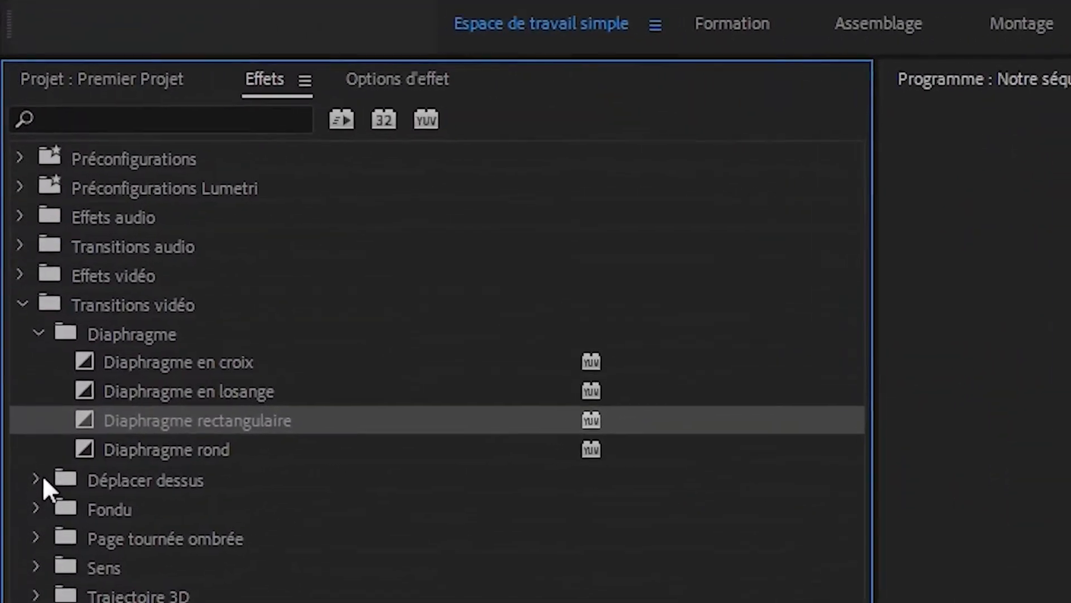
{"action": "left_click", "coordinate": [41, 334]}
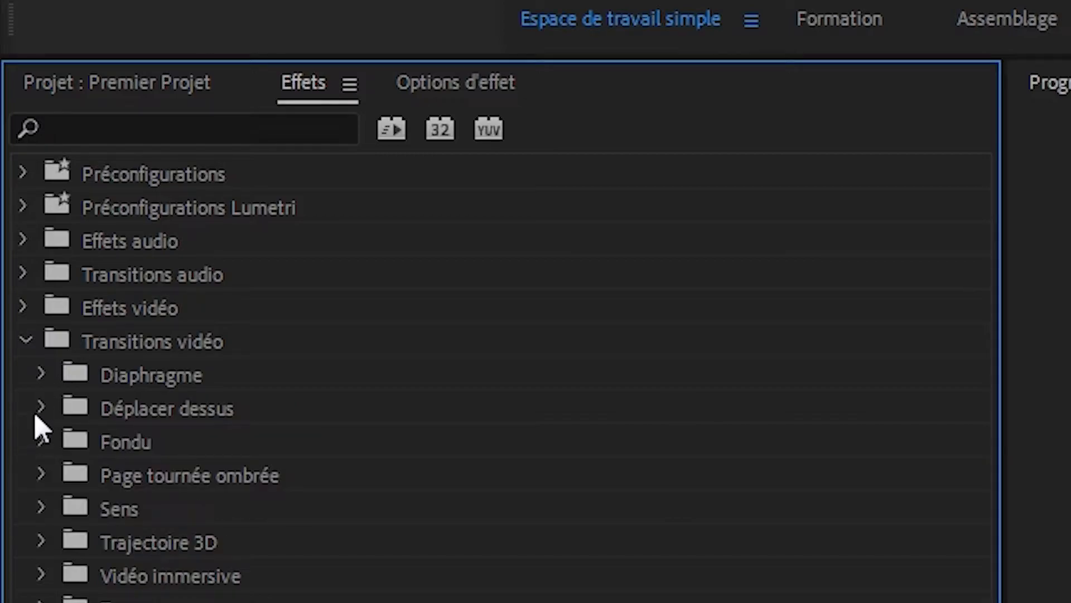
{"action": "left_click", "coordinate": [41, 410]}
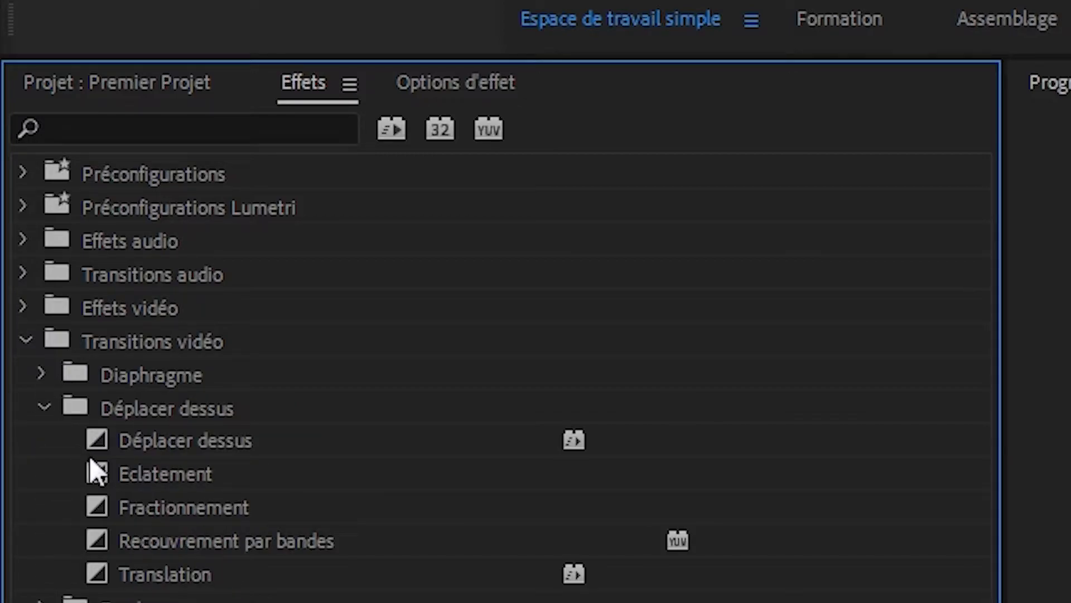
{"action": "left_click", "coordinate": [173, 540]}
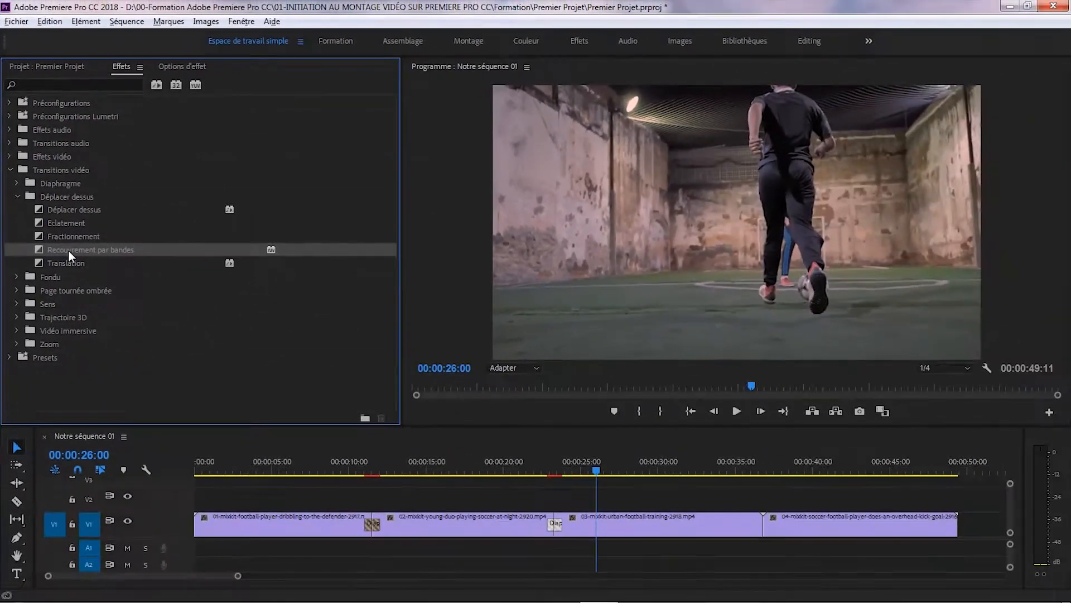
{"action": "left_click_drag", "start_coordinate": [69, 250], "coordinate": [762, 520]}
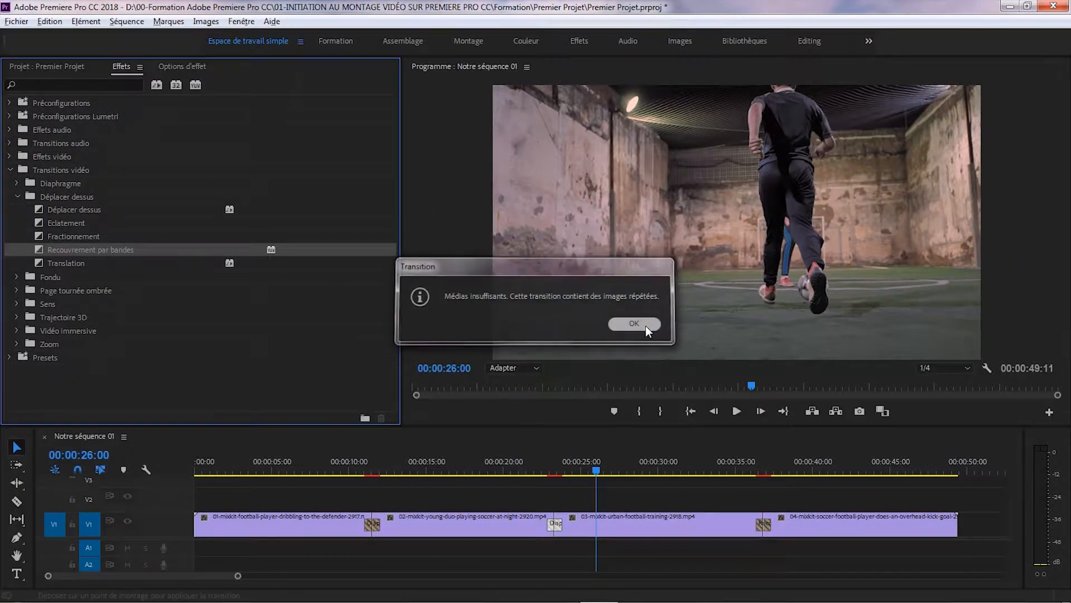
Open the effect options of the Recouvrement par bandes transition between the third and fourth clips and play the transition back.
{"action": "left_click", "coordinate": [645, 326]}
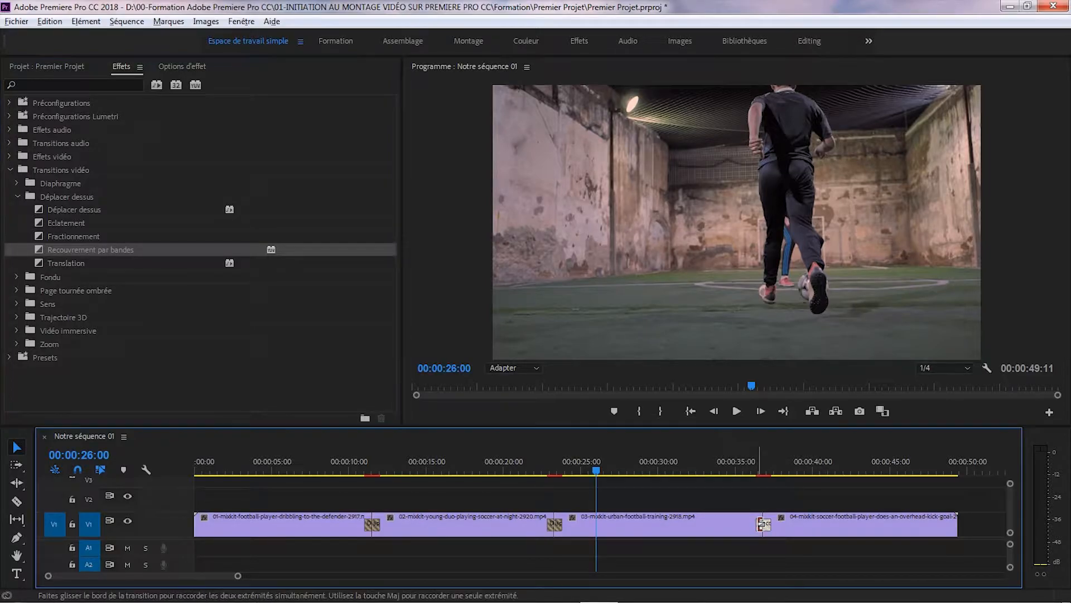
{"action": "left_click", "coordinate": [167, 66]}
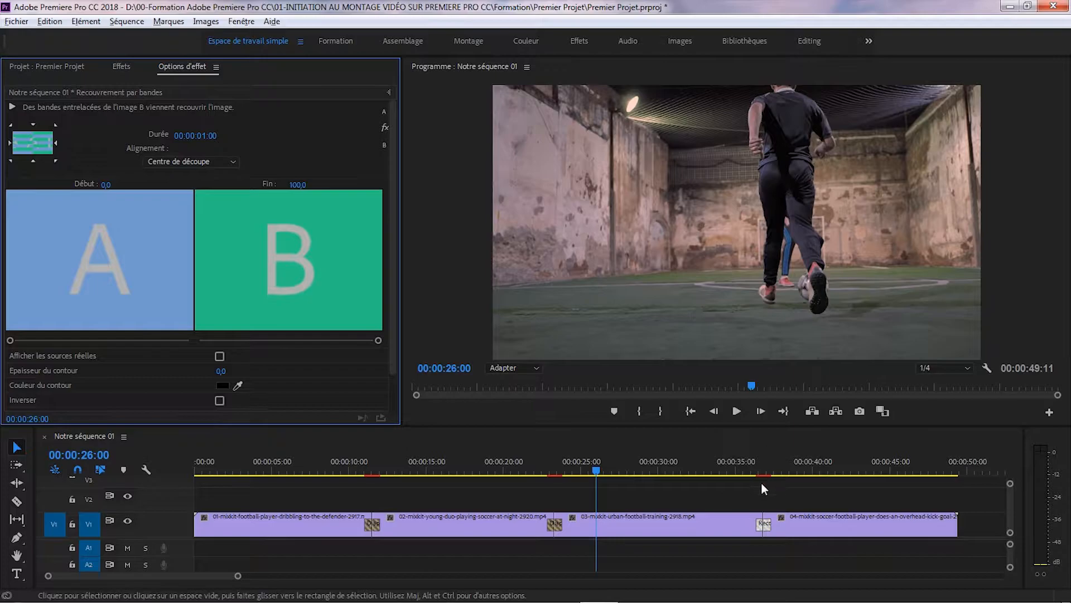
{"action": "left_click", "coordinate": [745, 468]}
{"action": "left_click", "coordinate": [738, 413]}
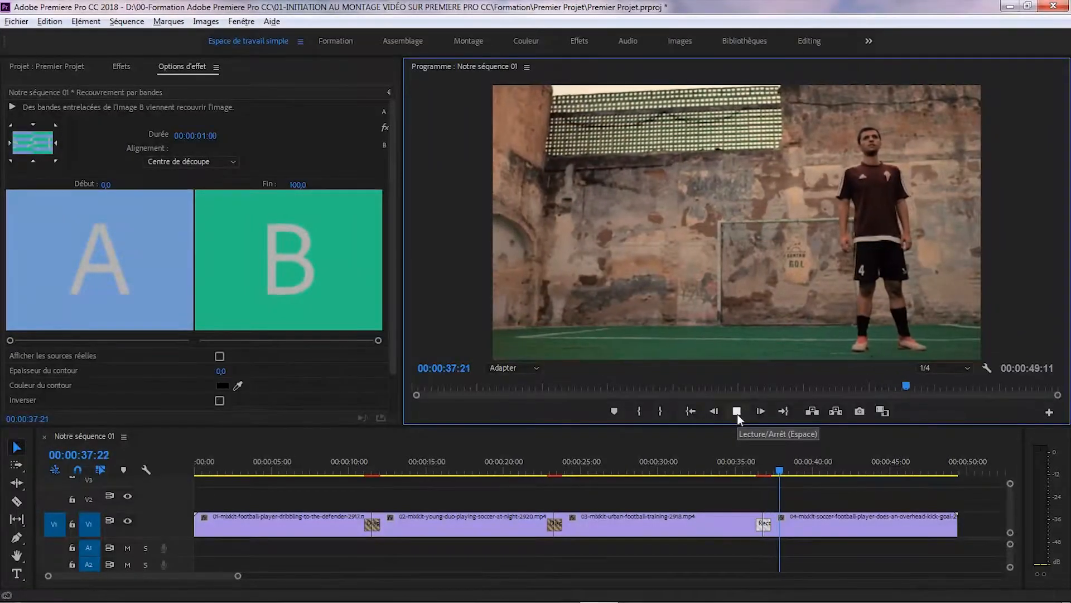
{"action": "left_click", "coordinate": [738, 414]}
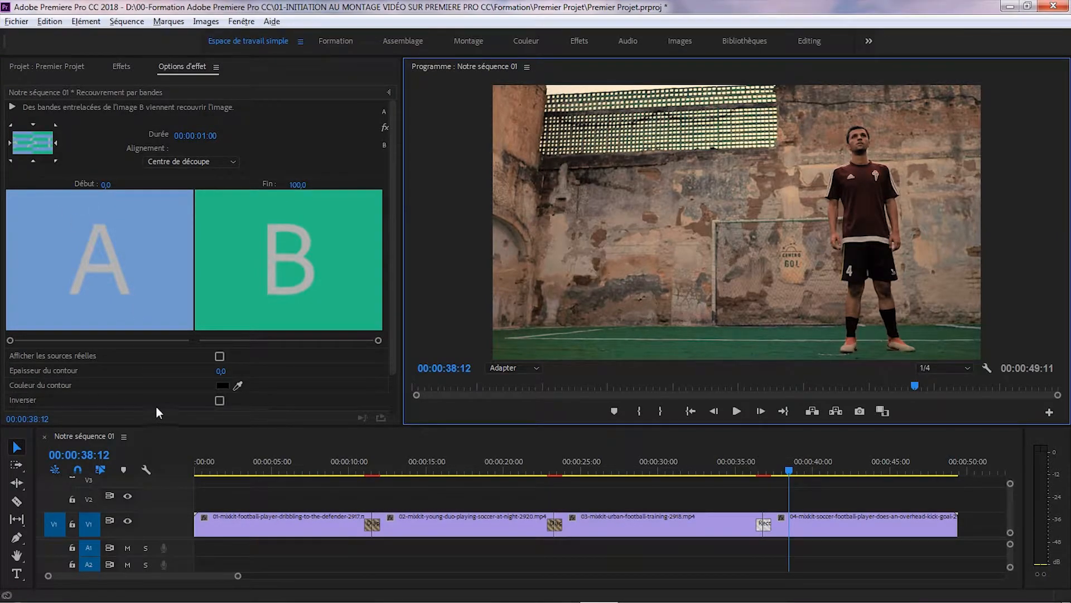
Enable Inverser for the Recouvrement par bandes transition and play it back from shortly before the cut.
{"action": "left_click", "coordinate": [219, 401]}
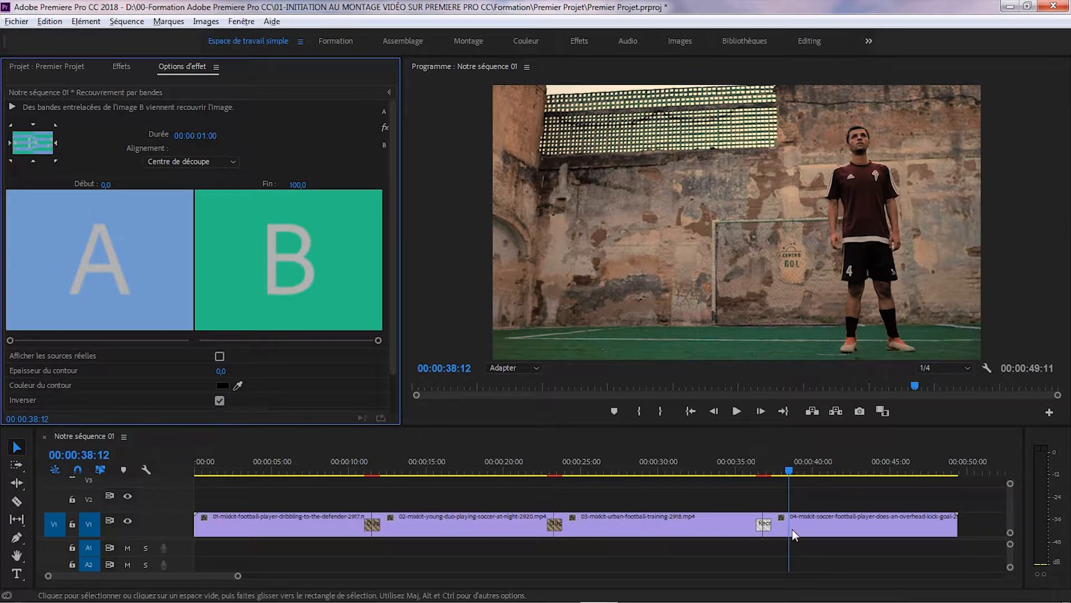
{"action": "left_click", "coordinate": [740, 465]}
{"action": "left_click", "coordinate": [738, 411]}
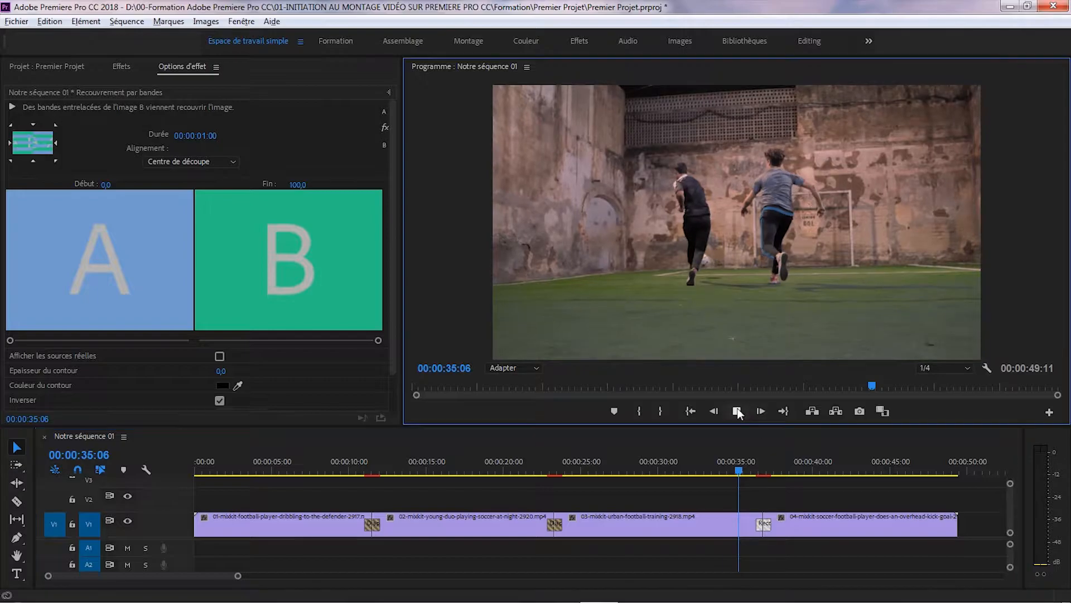
{"action": "left_click", "coordinate": [737, 412]}
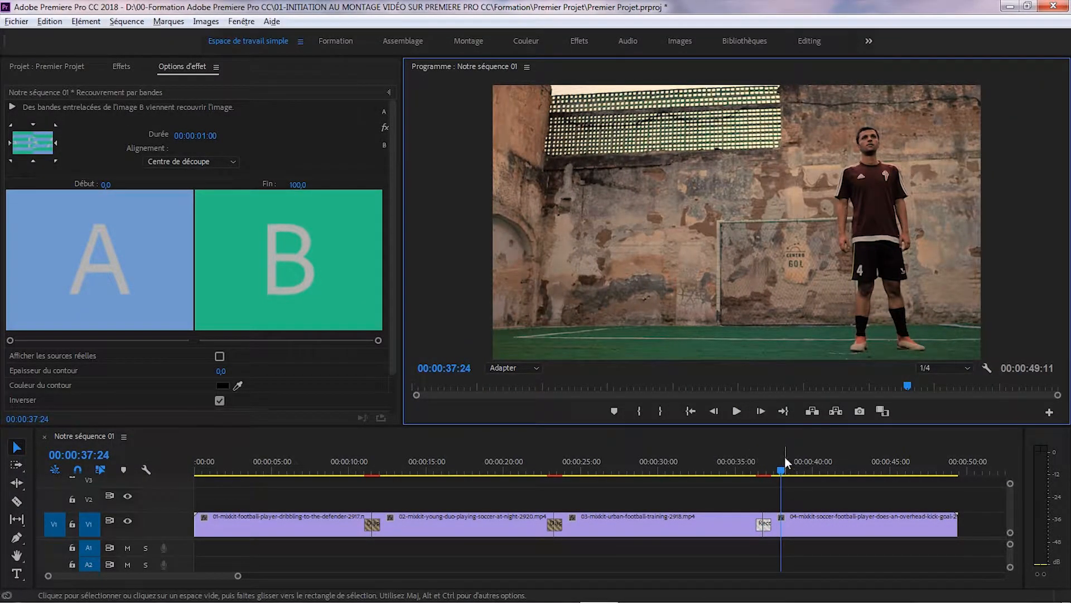
Play the whole sequence from 00:00:00:00 through to its end.
{"action": "left_click", "coordinate": [690, 411]}
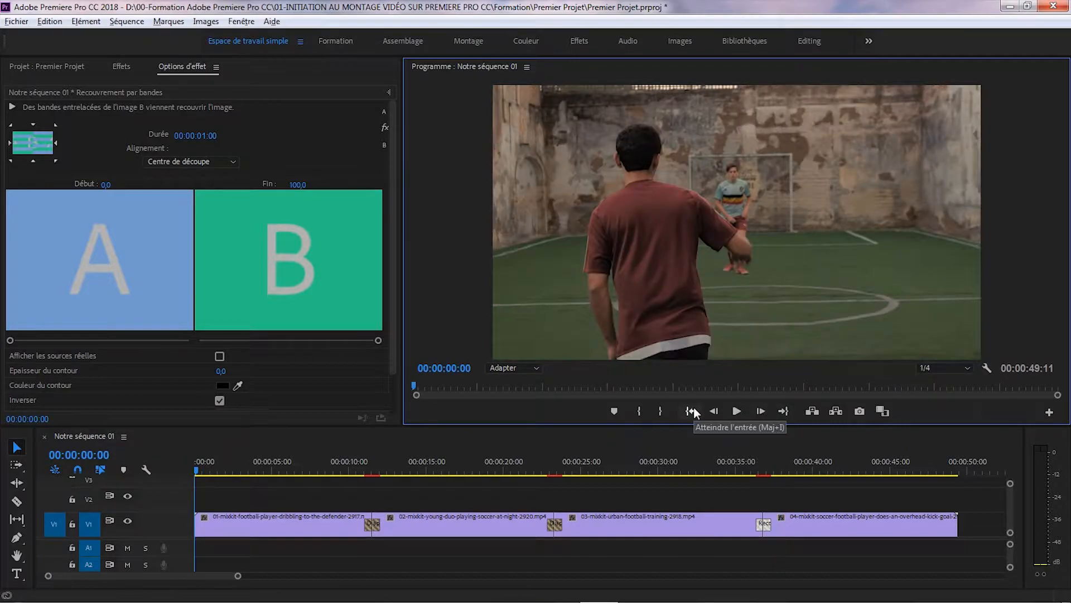
{"action": "key", "text": "space"}
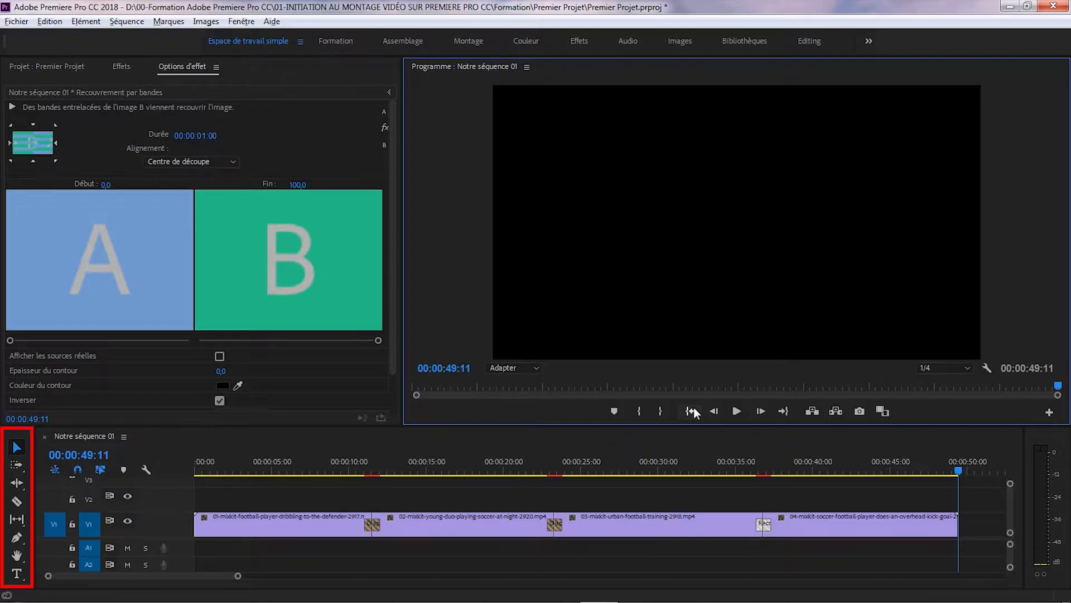
Split the fourth clip with the Cutter tool at 00:00:40:06 and again about 3.5 seconds further on.
{"action": "left_click", "coordinate": [817, 469]}
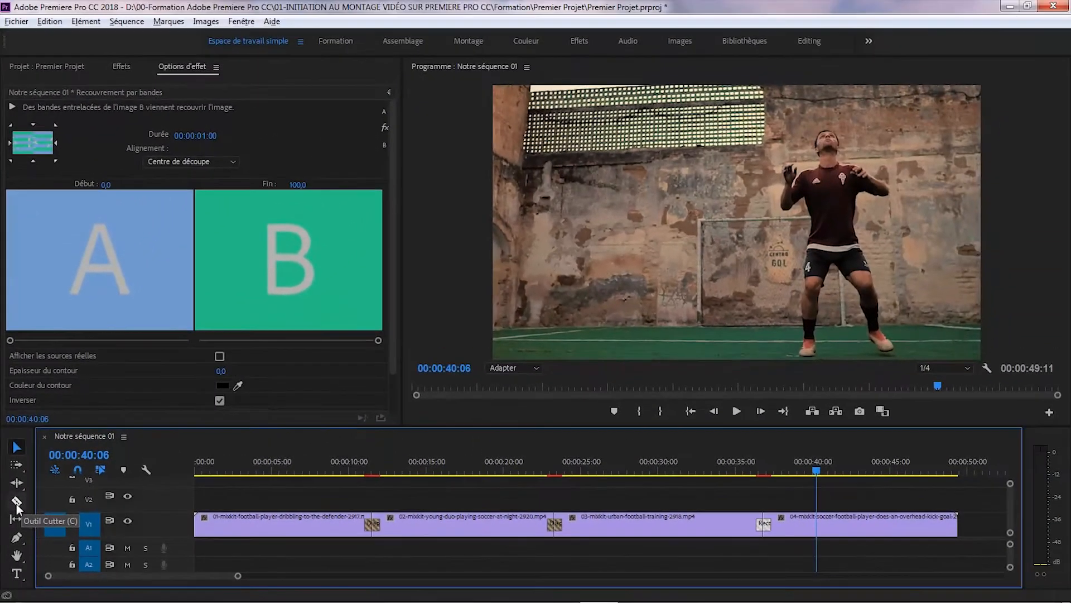
{"action": "left_click", "coordinate": [22, 482]}
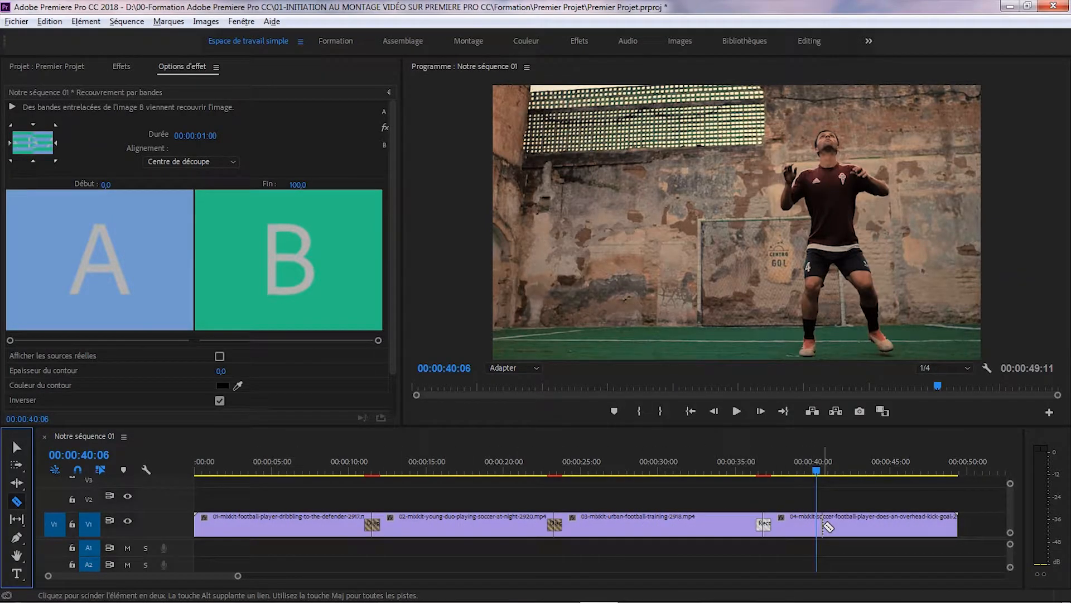
{"action": "left_click", "coordinate": [817, 525]}
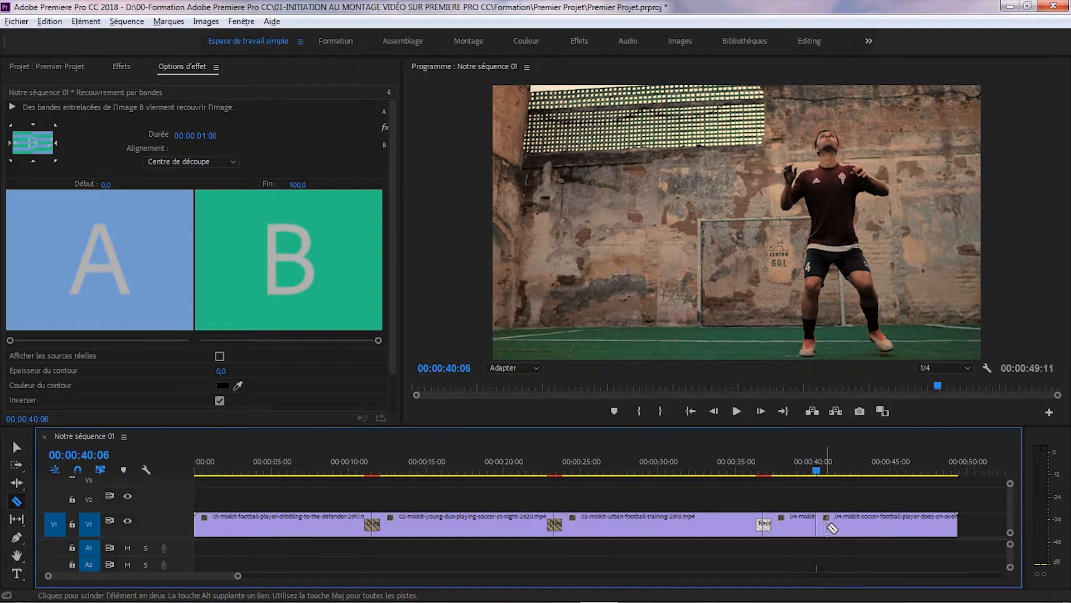
{"action": "left_click", "coordinate": [871, 525]}
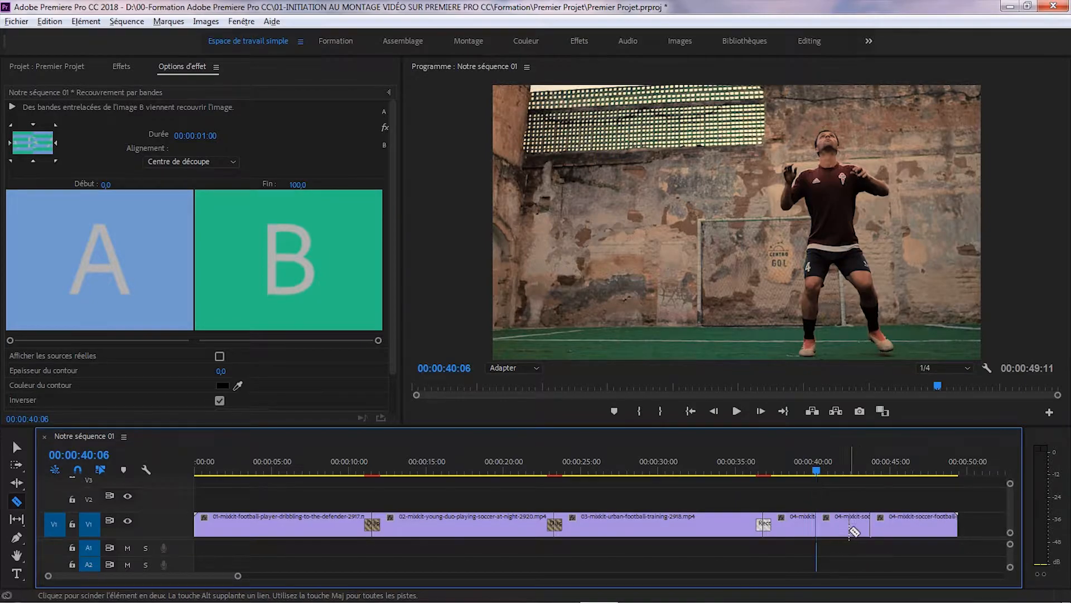
Delete the middle segment of the split fourth clip with the Selection tool, and undo the deletion.
{"action": "left_click", "coordinate": [16, 447]}
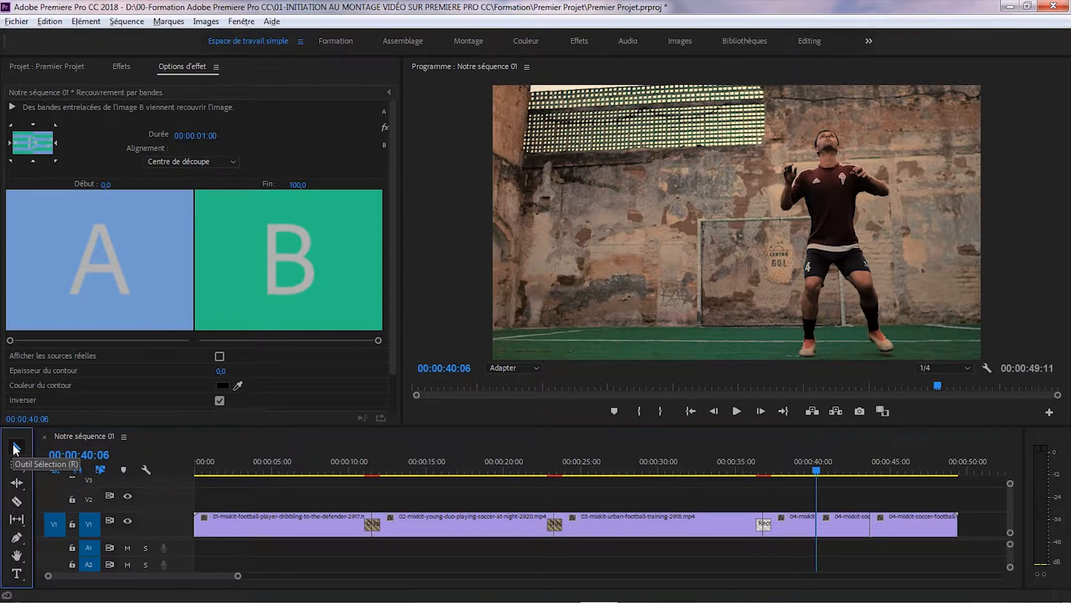
{"action": "left_click", "coordinate": [832, 524]}
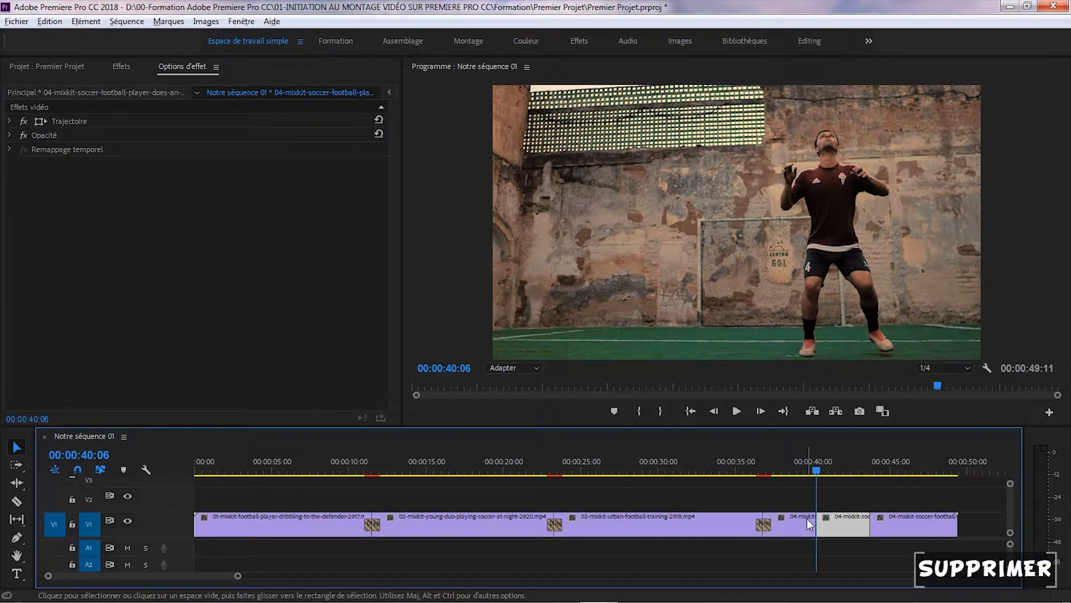
{"action": "key", "text": "Delete"}
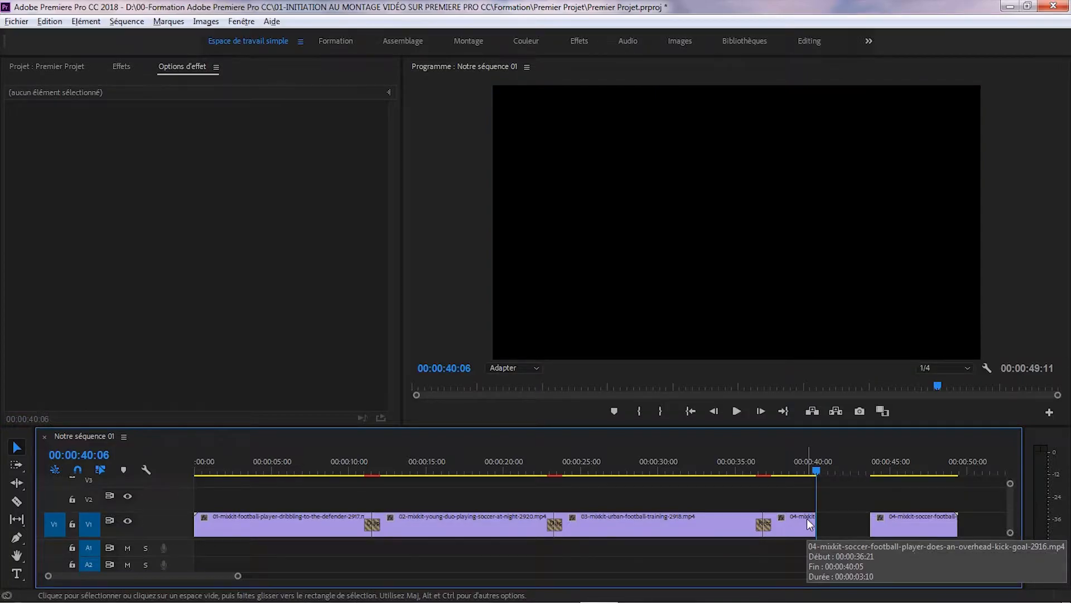
{"action": "key", "text": "ctrl+z"}
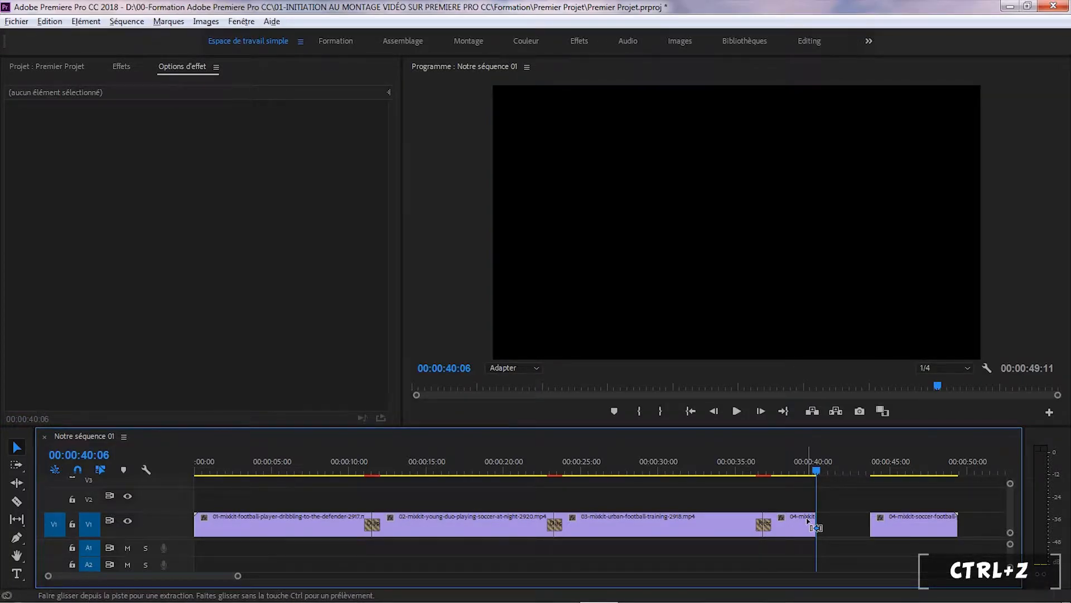
{"action": "key", "text": "ctrl+z"}
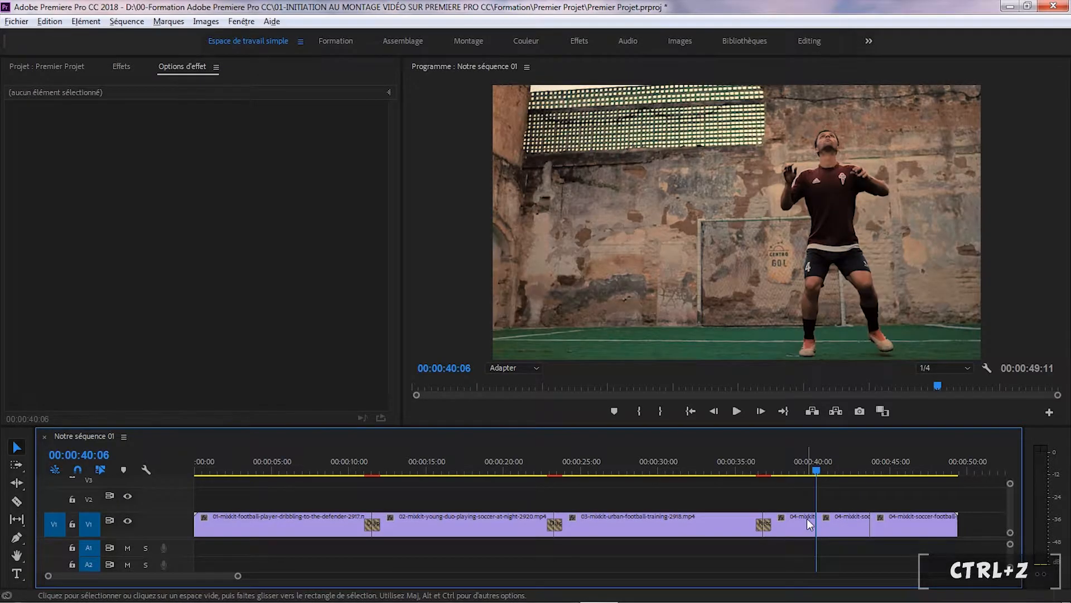
Remove the middle segment of the fourth clip with the Effacer command, and undo the removal.
{"action": "left_click", "coordinate": [841, 526]}
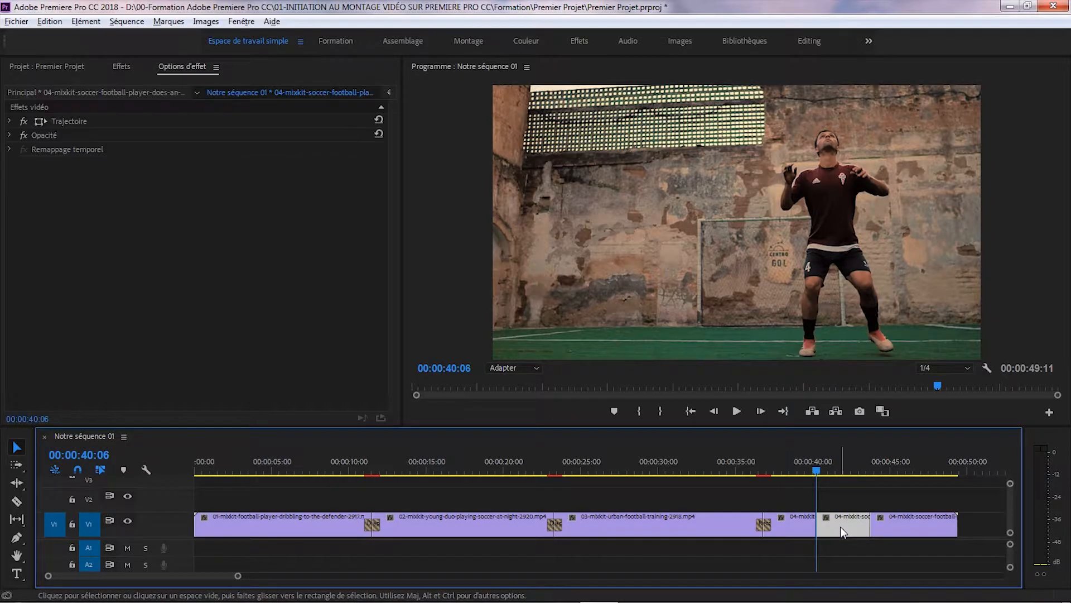
{"action": "left_click", "coordinate": [49, 22]}
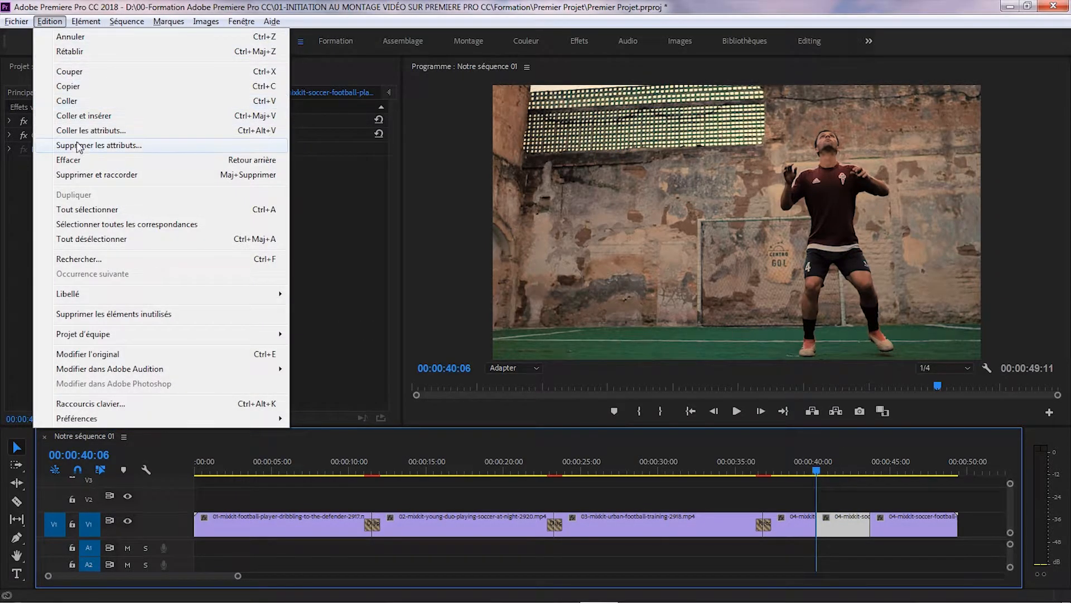
{"action": "left_click", "coordinate": [78, 161]}
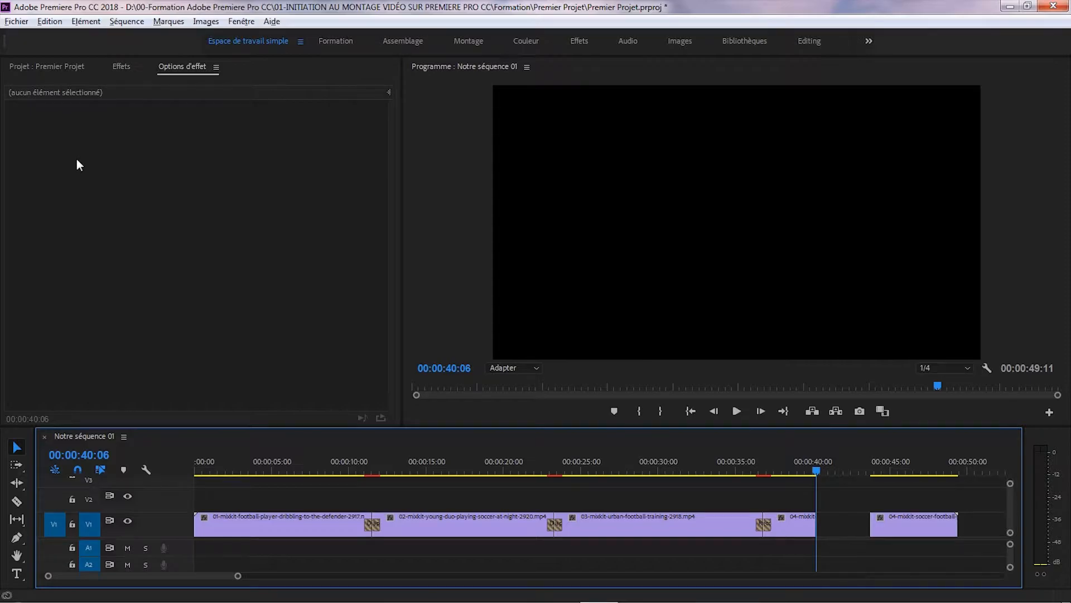
{"action": "key", "text": "ctrl+z"}
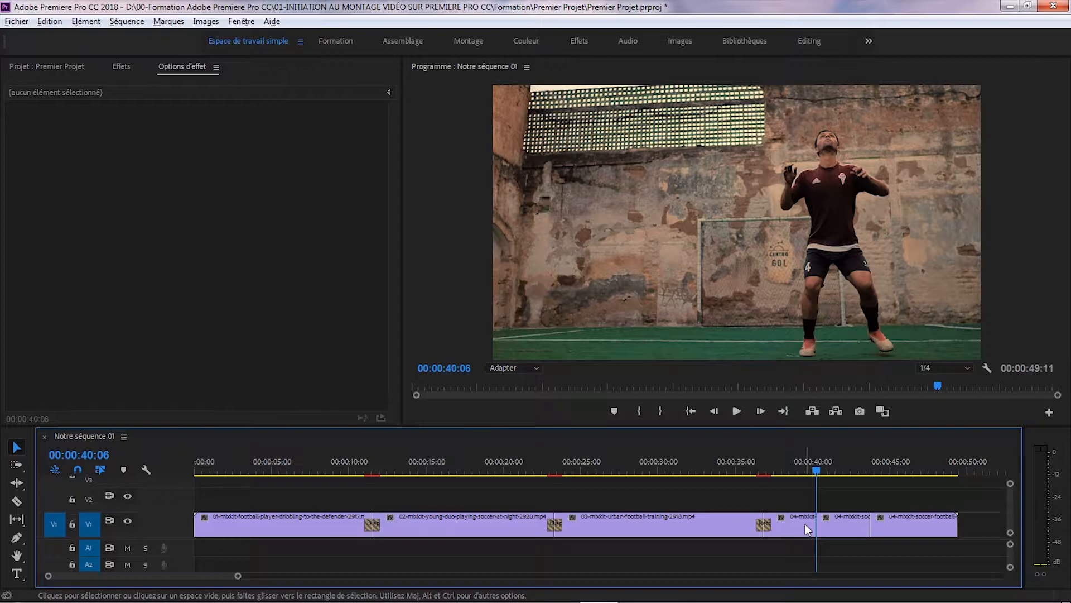
Remove the fourth clip's middle segment with Supprimer et raccorder and scrub across the joined cut to 00:00:42:11.
{"action": "left_click", "coordinate": [717, 456]}
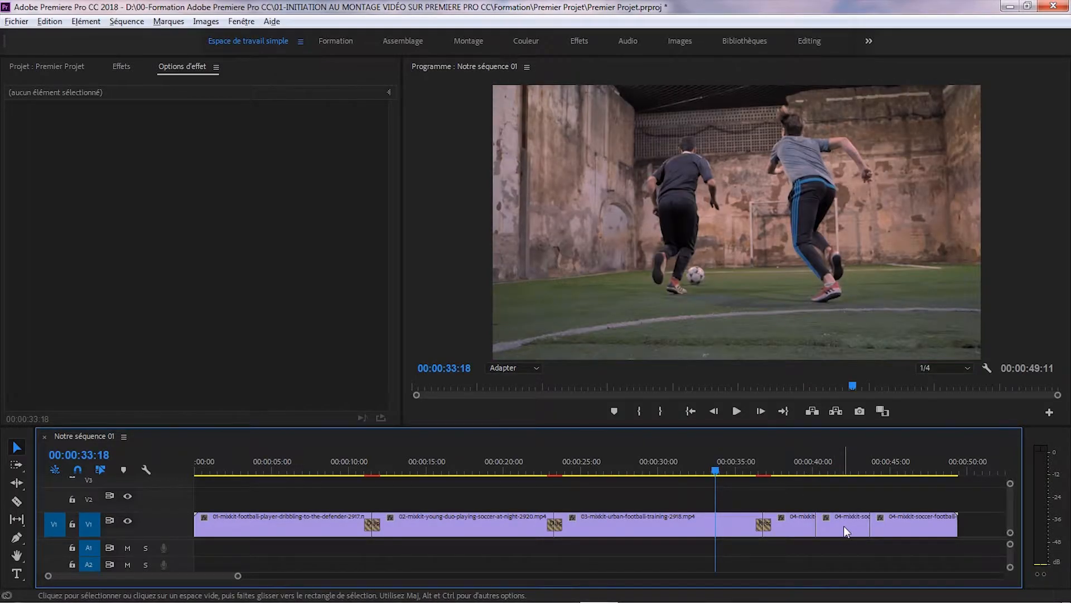
{"action": "left_click", "coordinate": [844, 526]}
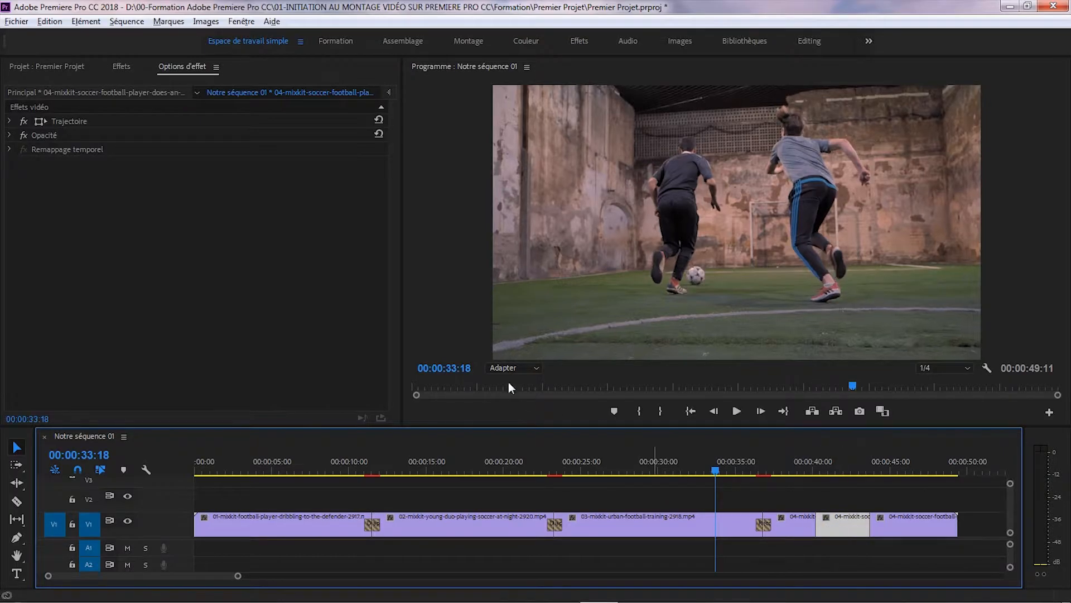
{"action": "left_click", "coordinate": [50, 22]}
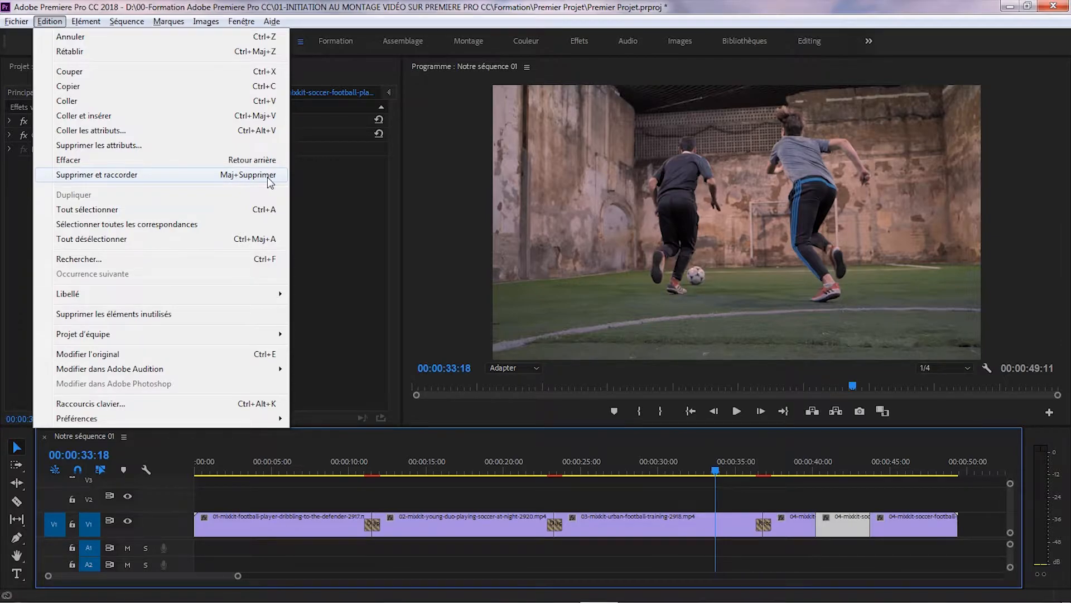
{"action": "left_click", "coordinate": [129, 176]}
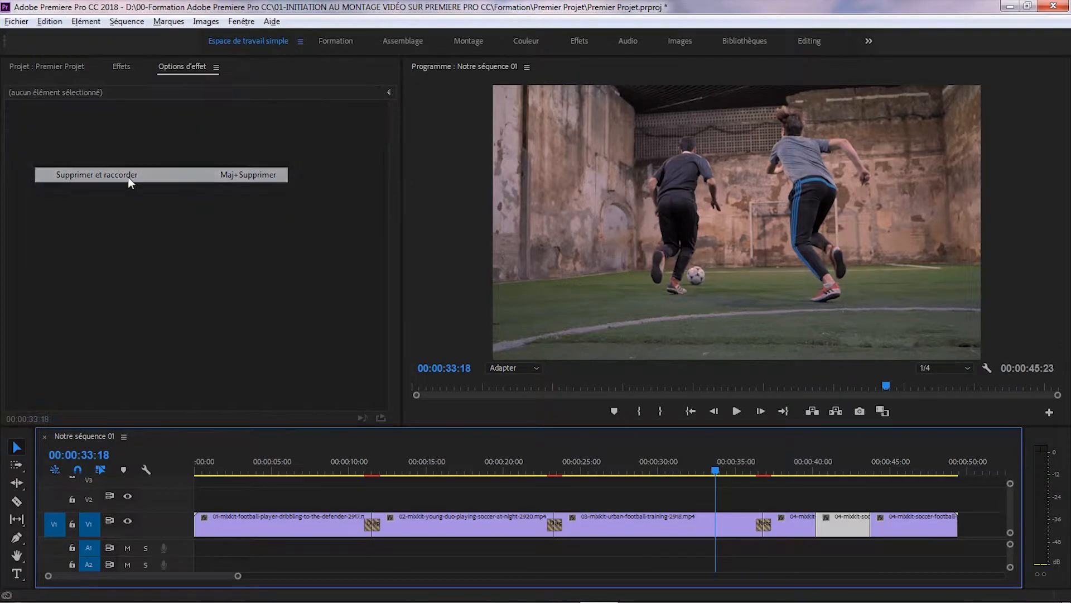
{"action": "key", "text": "Down"}
{"action": "left_click_drag", "start_coordinate": [812, 457], "coordinate": [851, 463]}
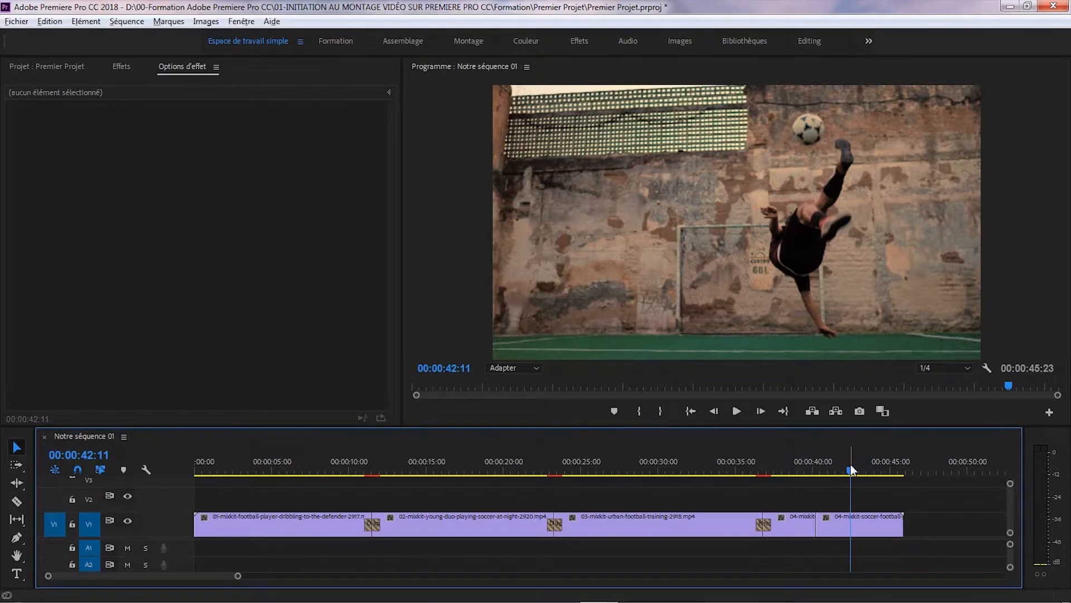
Show the Historique panel and revert the project to the Définir l'inversion de la transition state, before the two Lame cuts.
{"action": "left_click", "coordinate": [241, 22]}
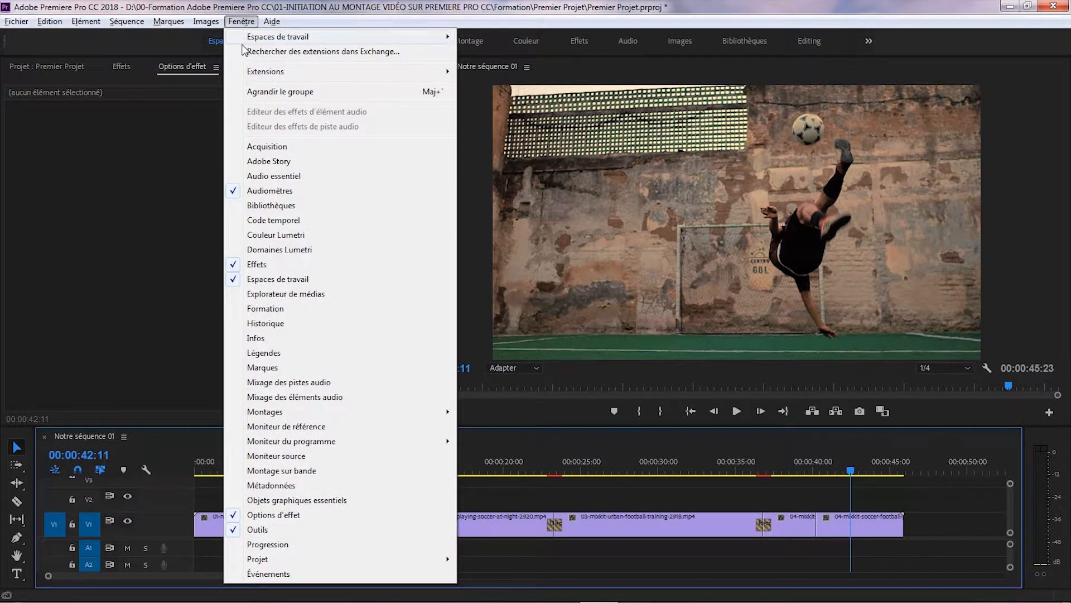
{"action": "left_click", "coordinate": [268, 324]}
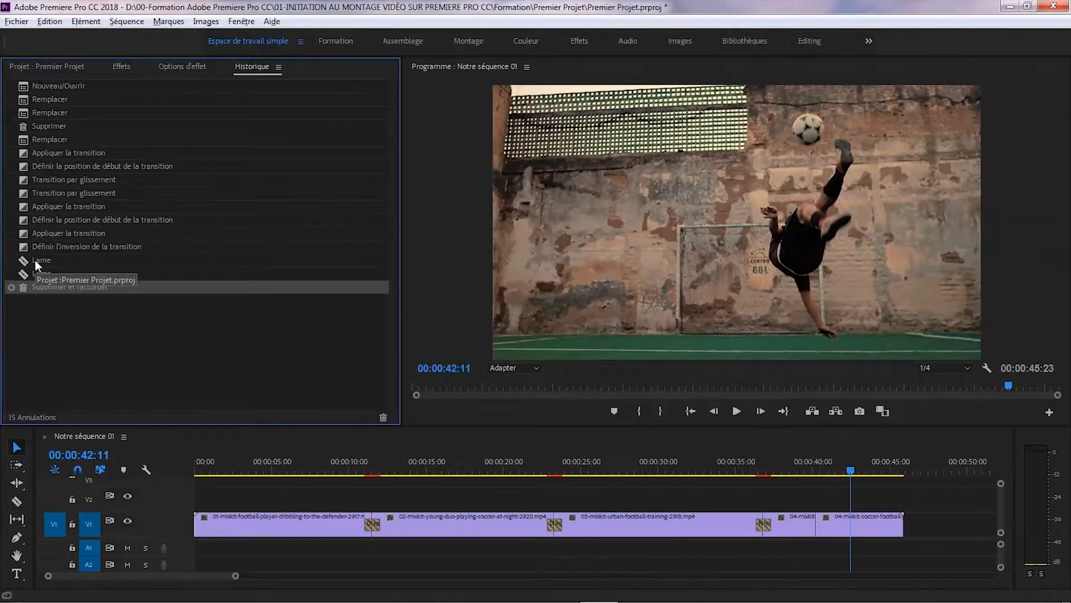
{"action": "left_click", "coordinate": [34, 259]}
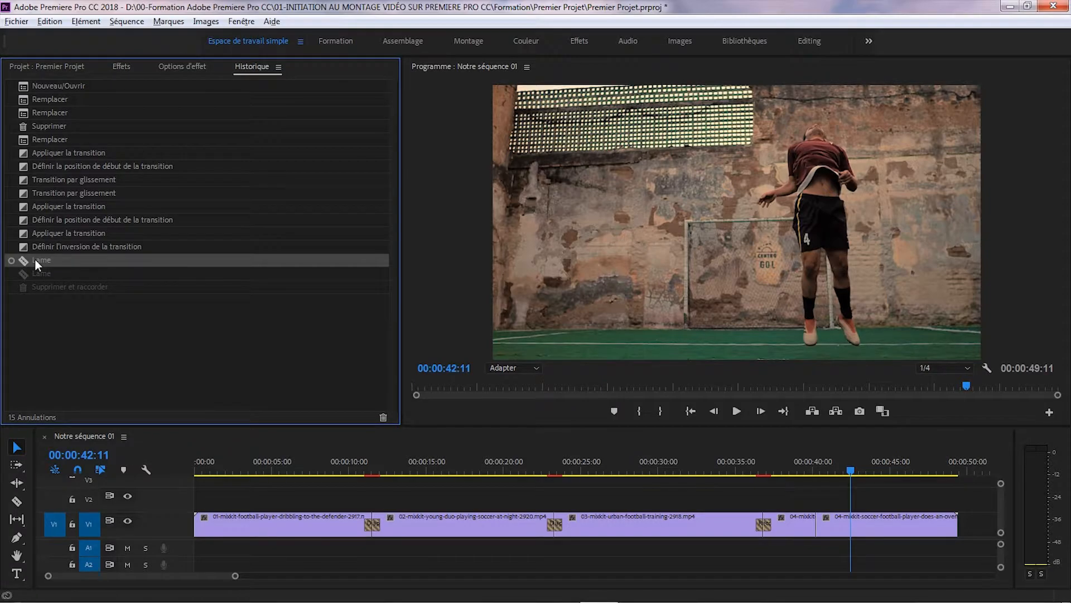
{"action": "left_click", "coordinate": [38, 247]}
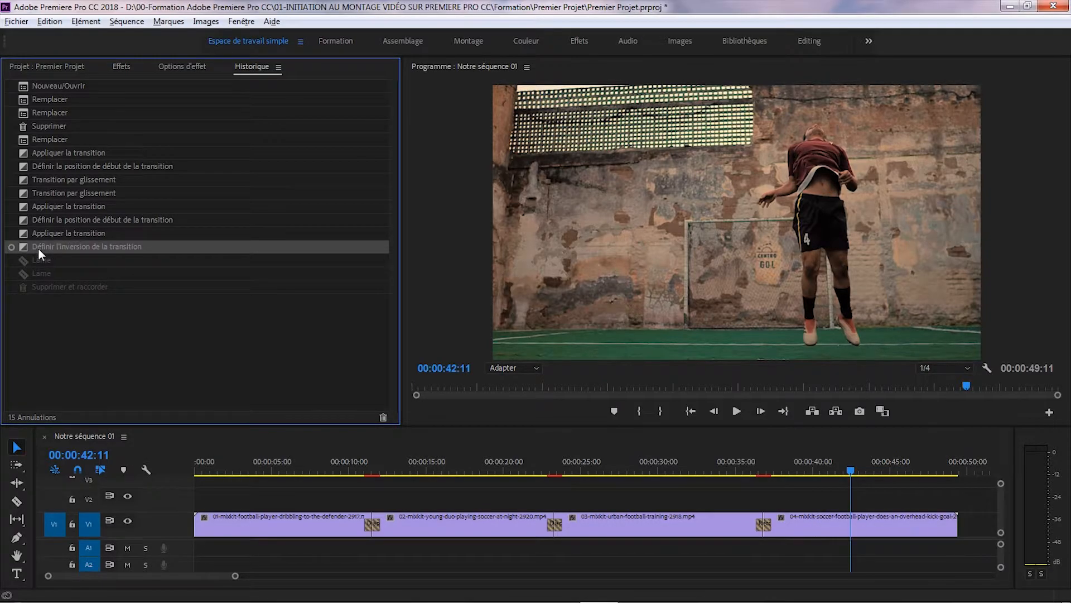
Play back the restored sequence from 00:00:35:18 to check the intact fourth clip.
{"action": "left_click", "coordinate": [749, 462]}
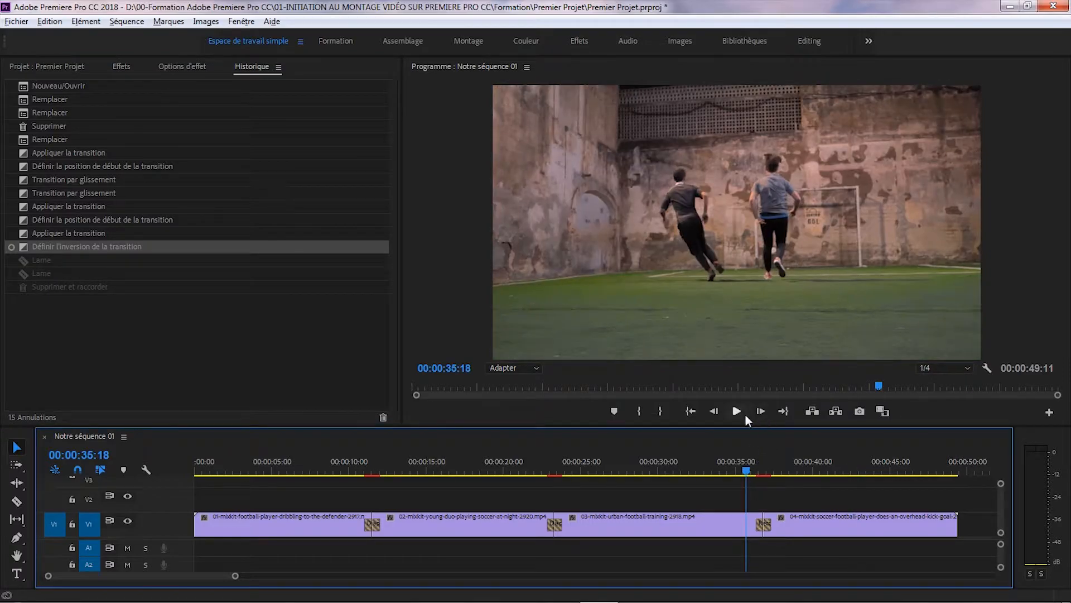
{"action": "left_click", "coordinate": [737, 410]}
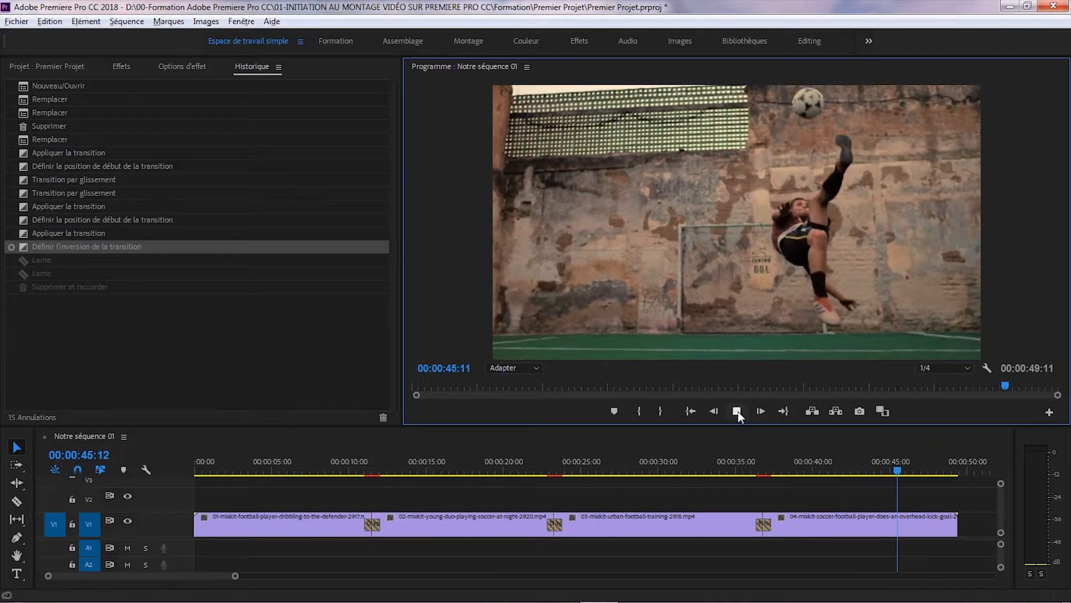
Split the fourth clip on V1 at 00:00:44:19 with the razor and delete the segment after the cut.
{"action": "left_click_drag", "start_coordinate": [296, 580], "coordinate": [232, 583]}
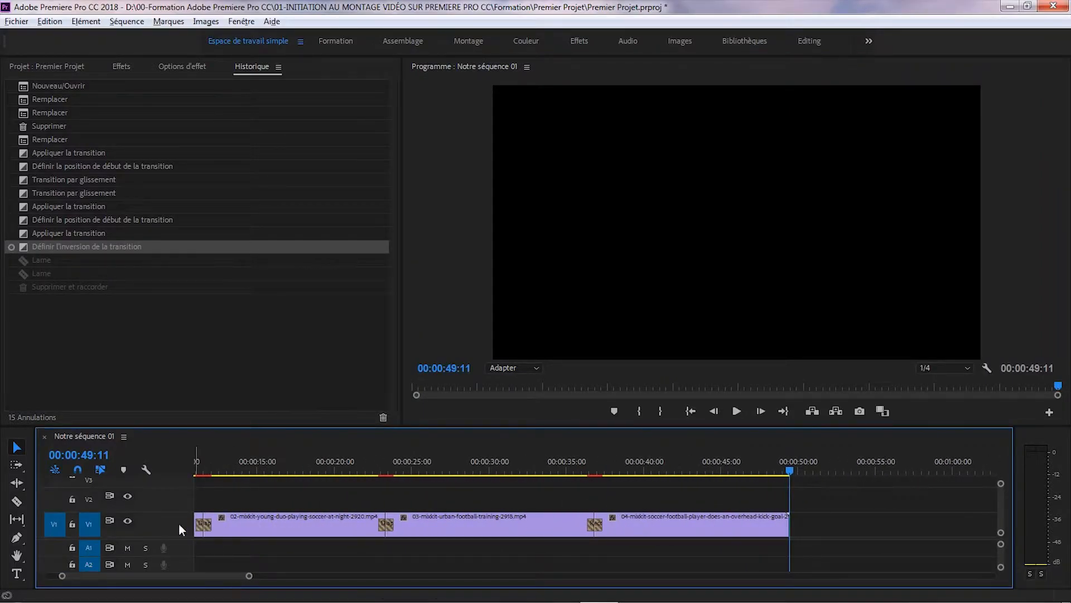
{"action": "left_click", "coordinate": [17, 501]}
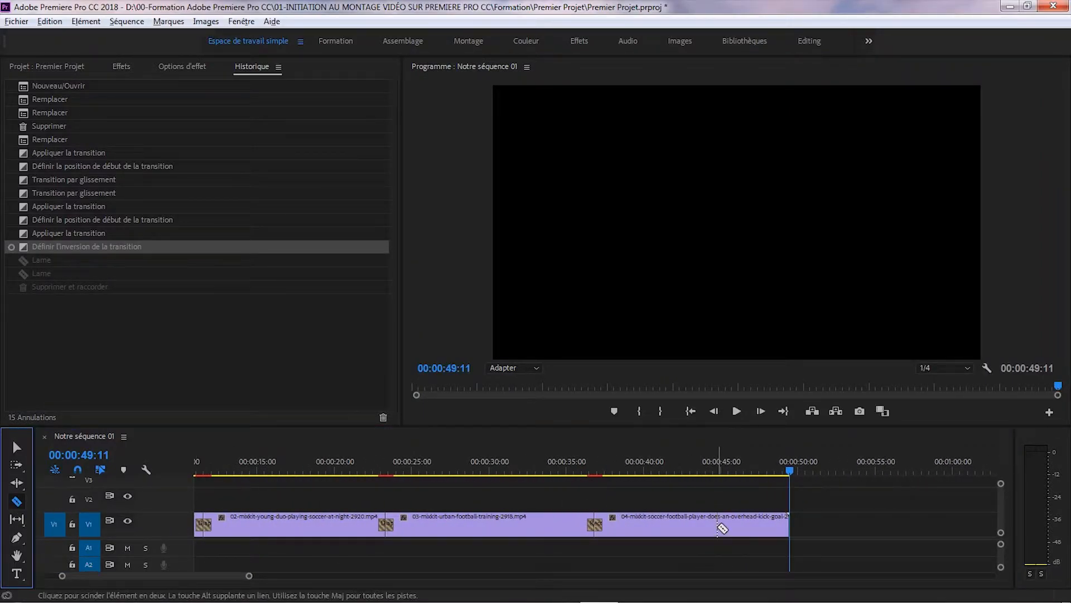
{"action": "left_click", "coordinate": [719, 527]}
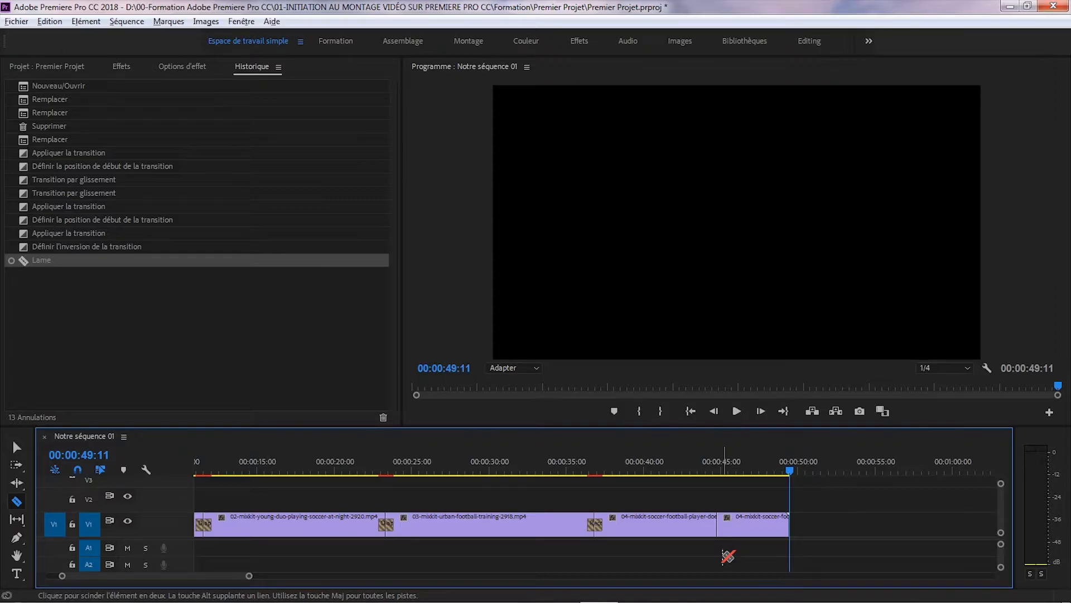
{"action": "left_click", "coordinate": [16, 447]}
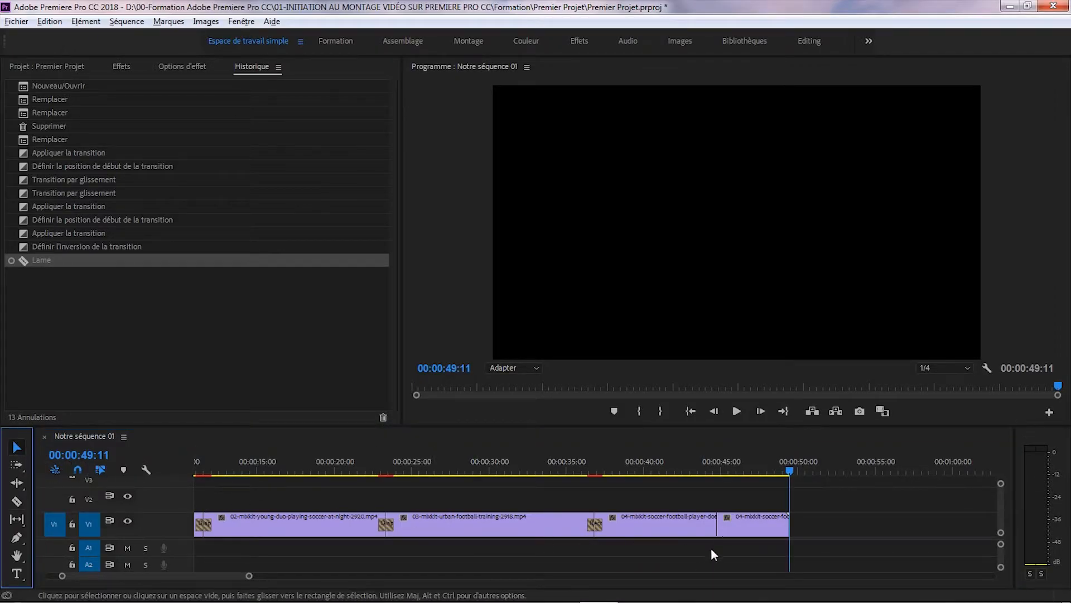
{"action": "left_click", "coordinate": [764, 529]}
{"action": "key", "text": "Delete"}
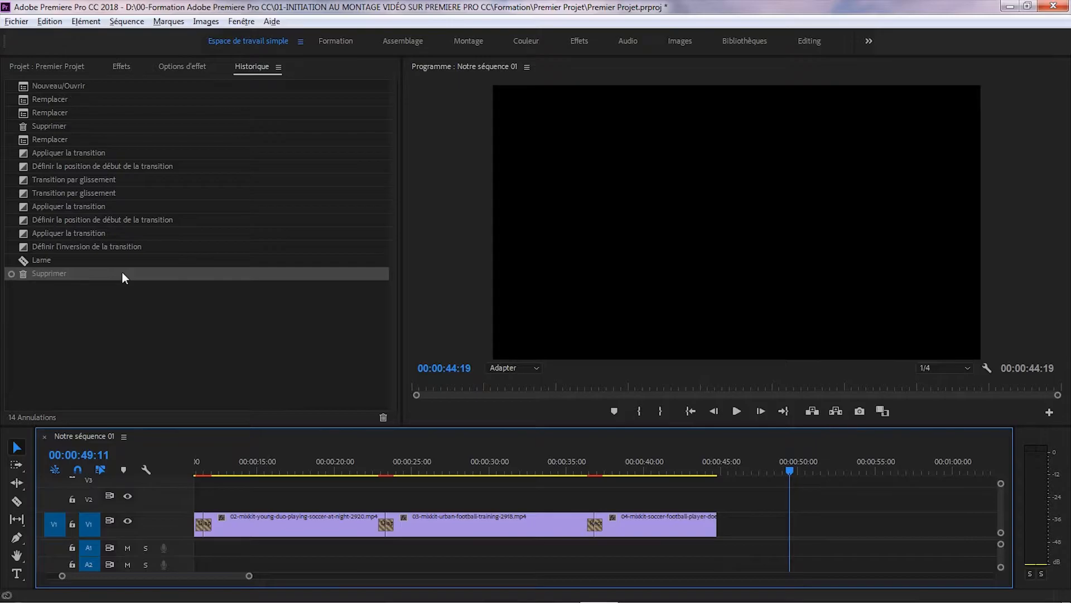
Check the history states around the Lame cut, return to Supprimer, and extend the fourth clip's end to its full length.
{"action": "left_click", "coordinate": [72, 246]}
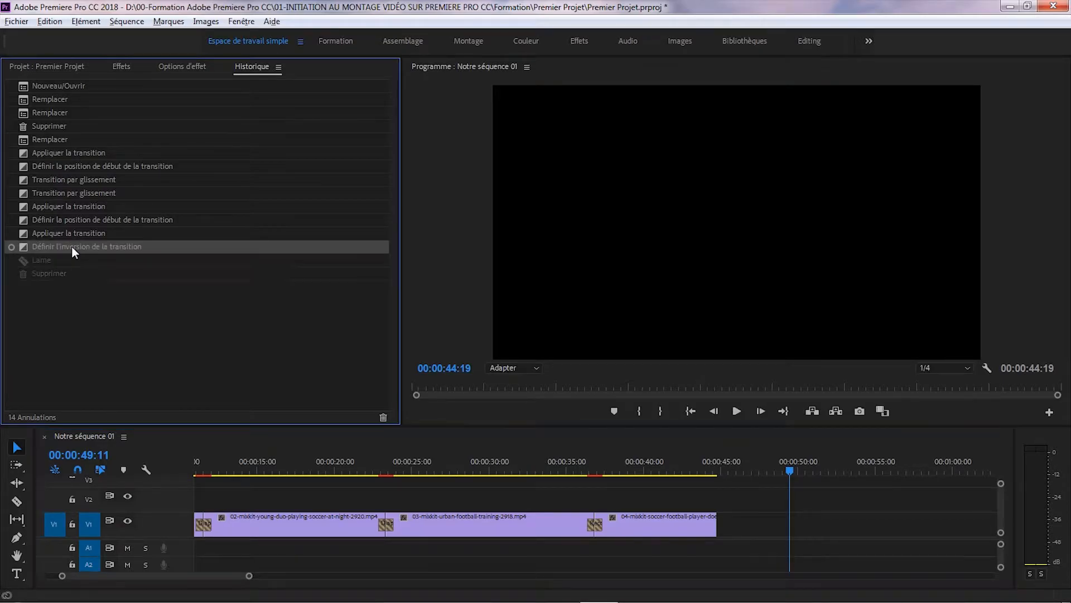
{"action": "left_click", "coordinate": [46, 260]}
{"action": "left_click", "coordinate": [39, 273]}
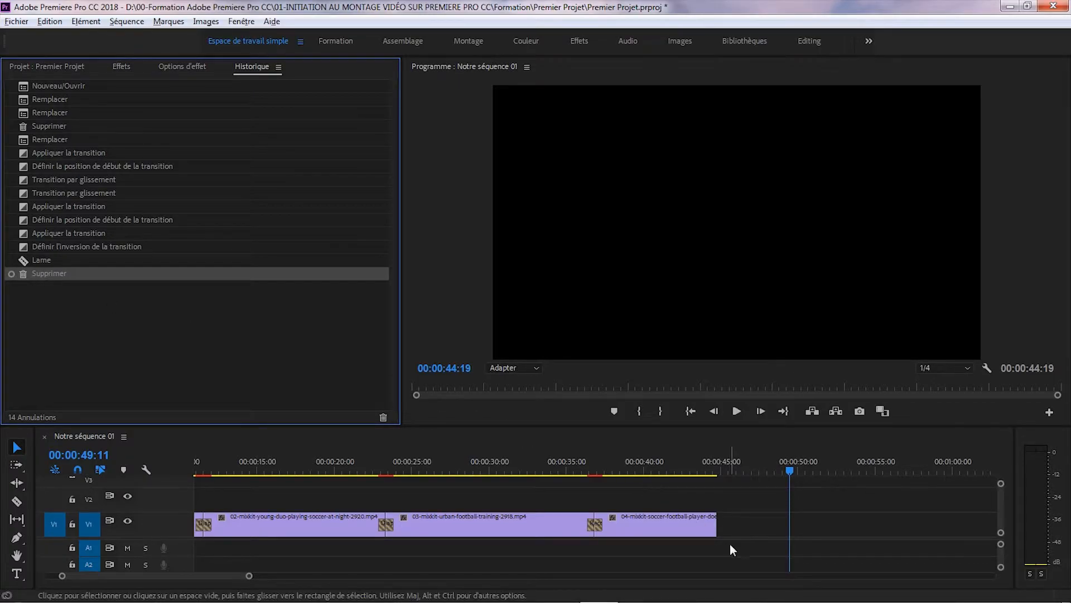
{"action": "left_click_drag", "start_coordinate": [717, 525], "coordinate": [828, 536]}
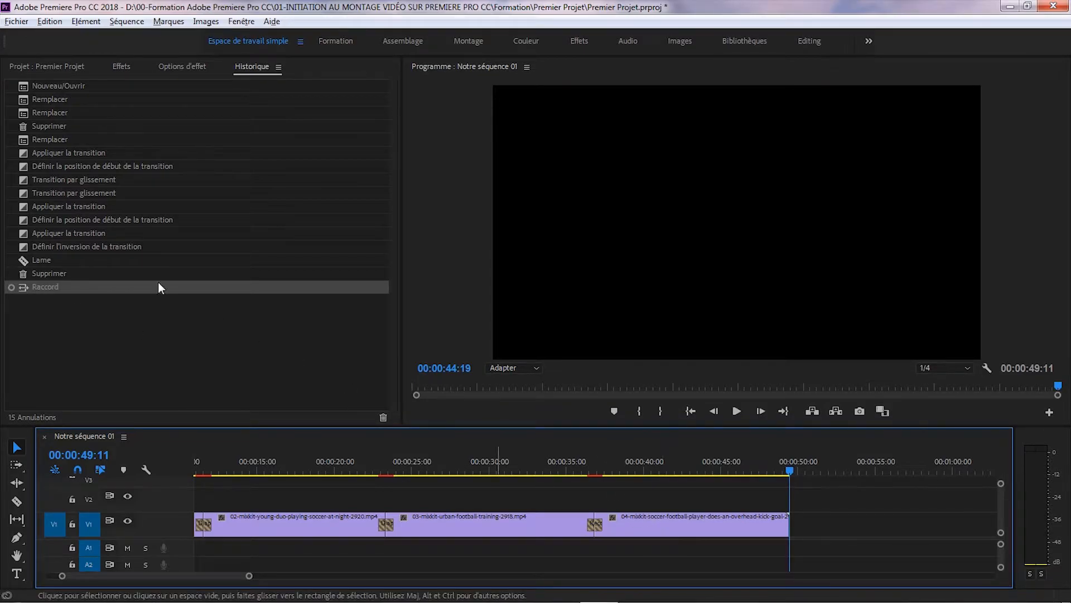
Revert the project history to the last Remplacer state, return to the sequence start, and restore the Raccord state.
{"action": "left_click", "coordinate": [58, 141]}
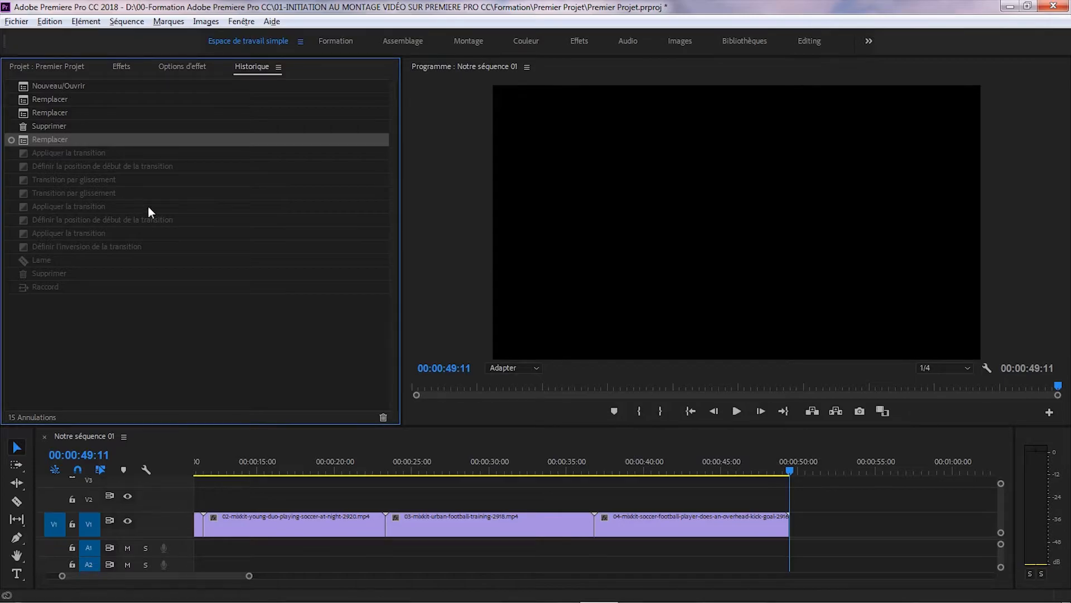
{"action": "left_click", "coordinate": [692, 411]}
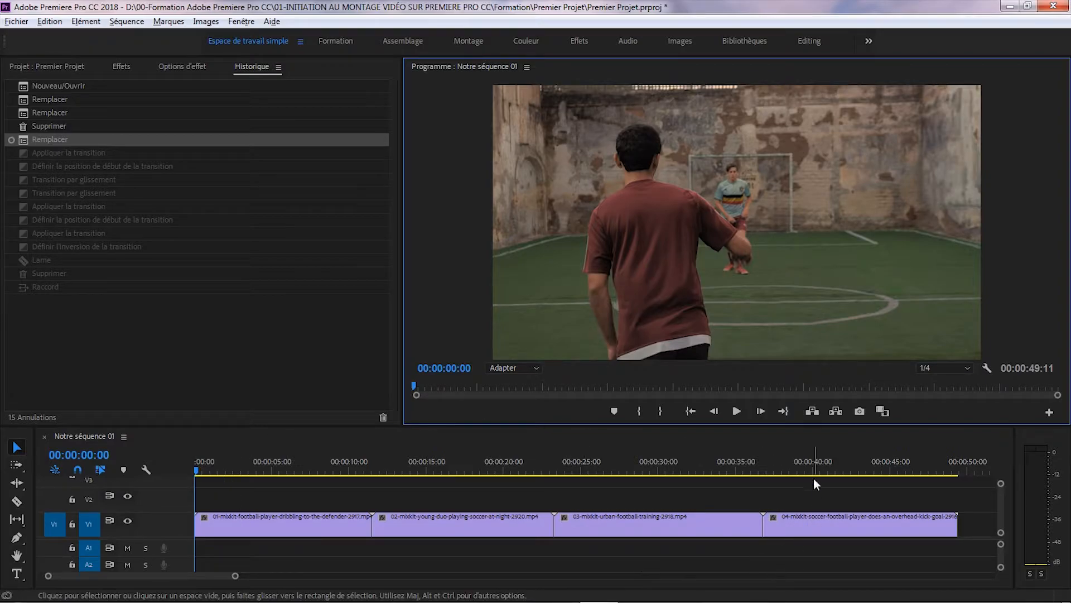
{"action": "left_click", "coordinate": [39, 287]}
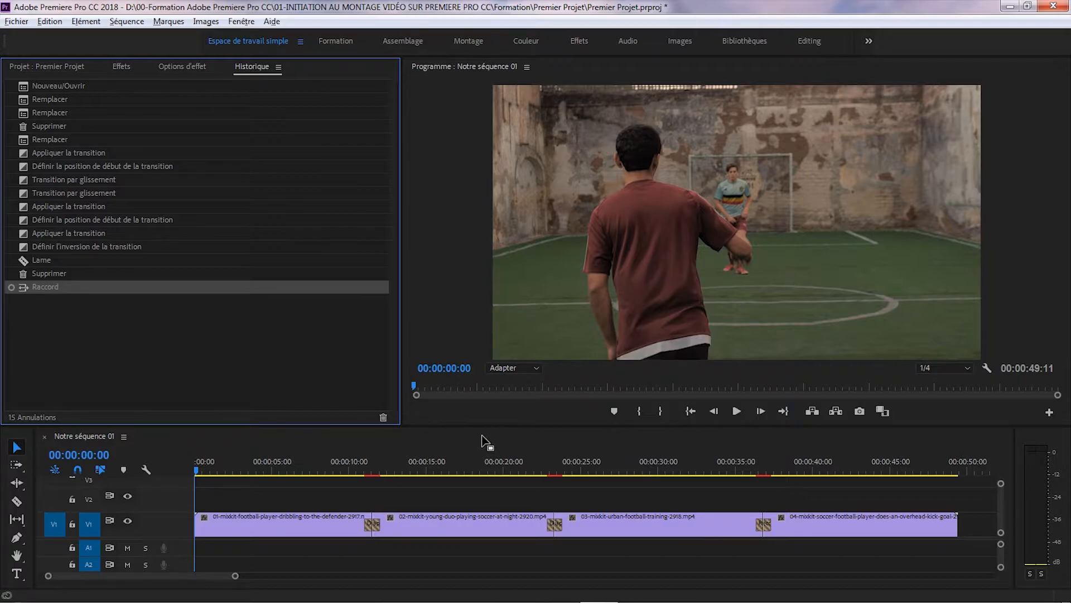
Step the history back to just before the third transition was applied, and restore the Raccord state.
{"action": "left_click", "coordinate": [32, 233]}
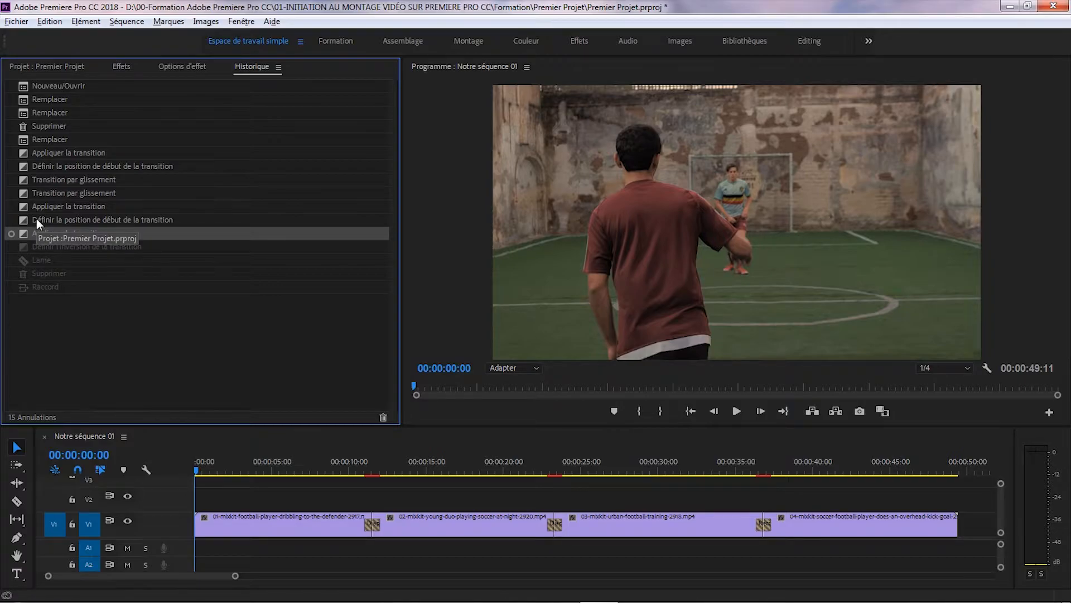
{"action": "left_click", "coordinate": [36, 219]}
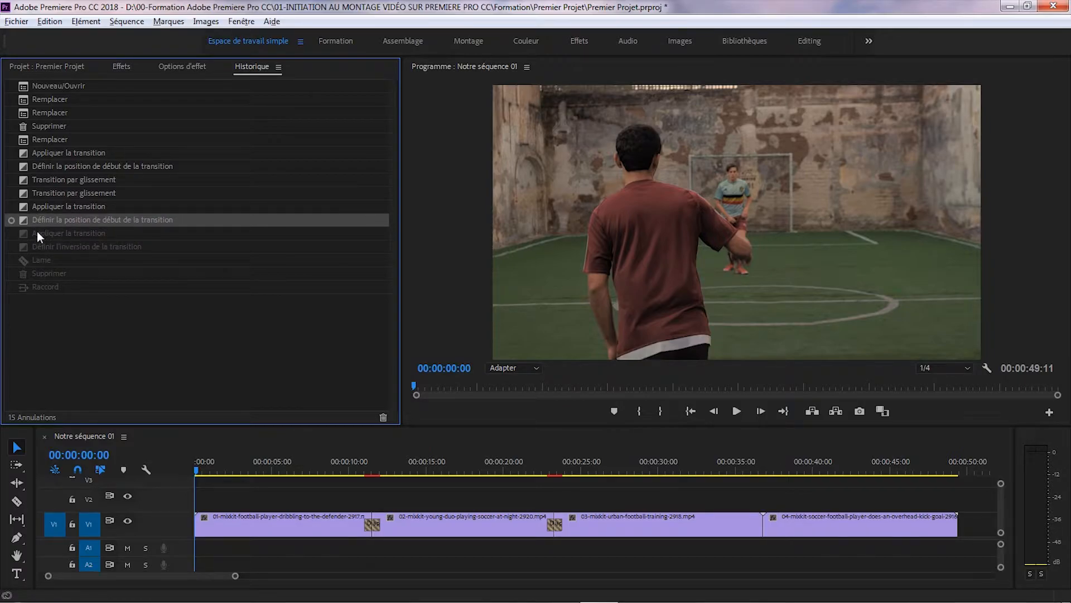
{"action": "left_click", "coordinate": [37, 231]}
{"action": "left_click", "coordinate": [32, 286]}
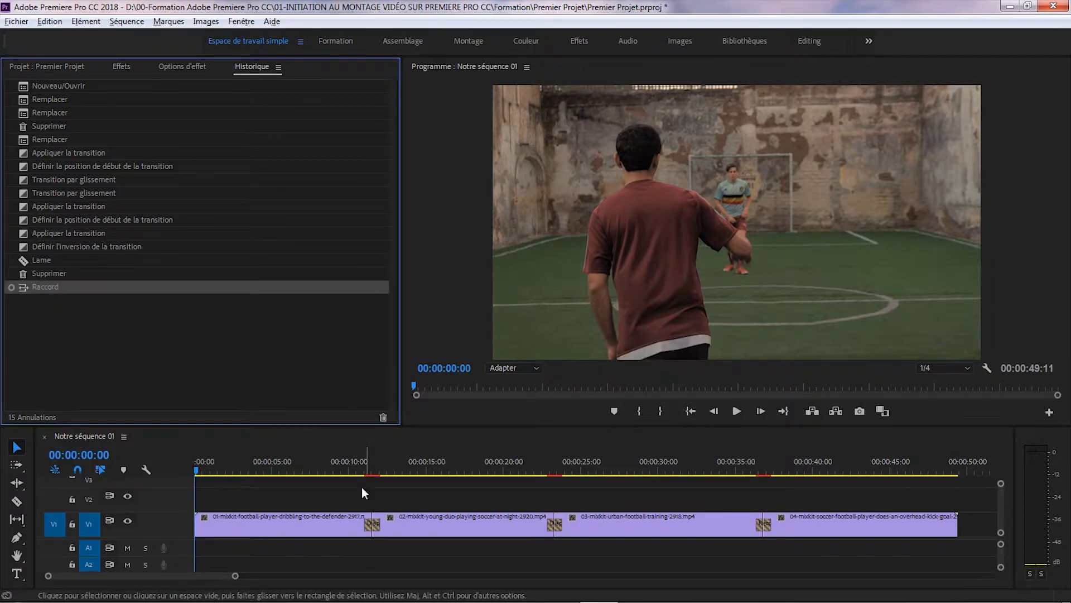
Pan along the sequence in the timeline with the Hand tool, and return to the Selection tool.
{"action": "left_click", "coordinate": [16, 556]}
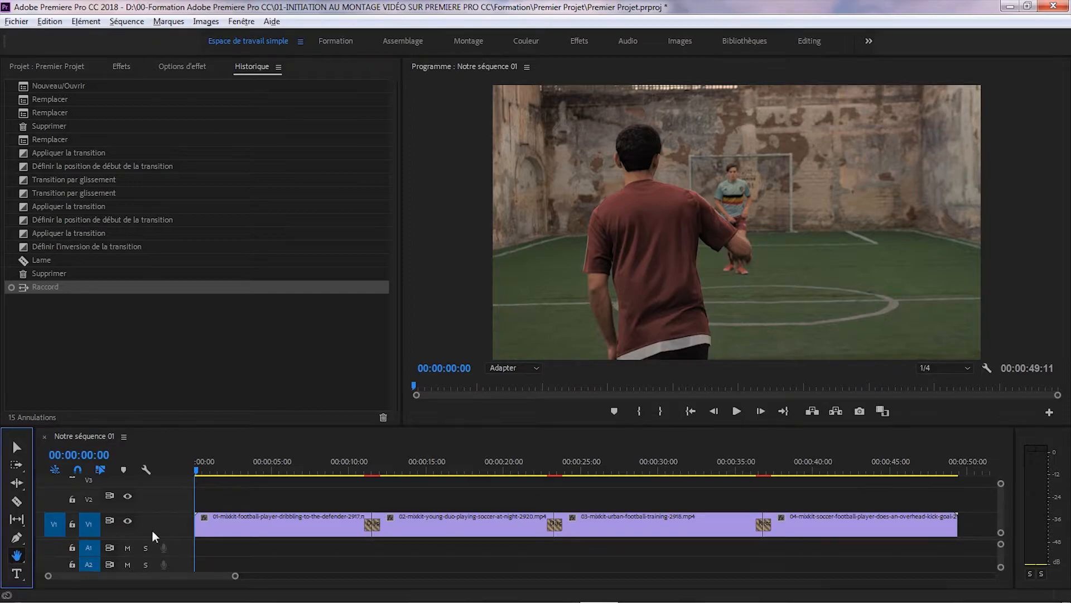
{"action": "left_click_drag", "start_coordinate": [468, 507], "coordinate": [789, 508]}
{"action": "key", "text": "v"}
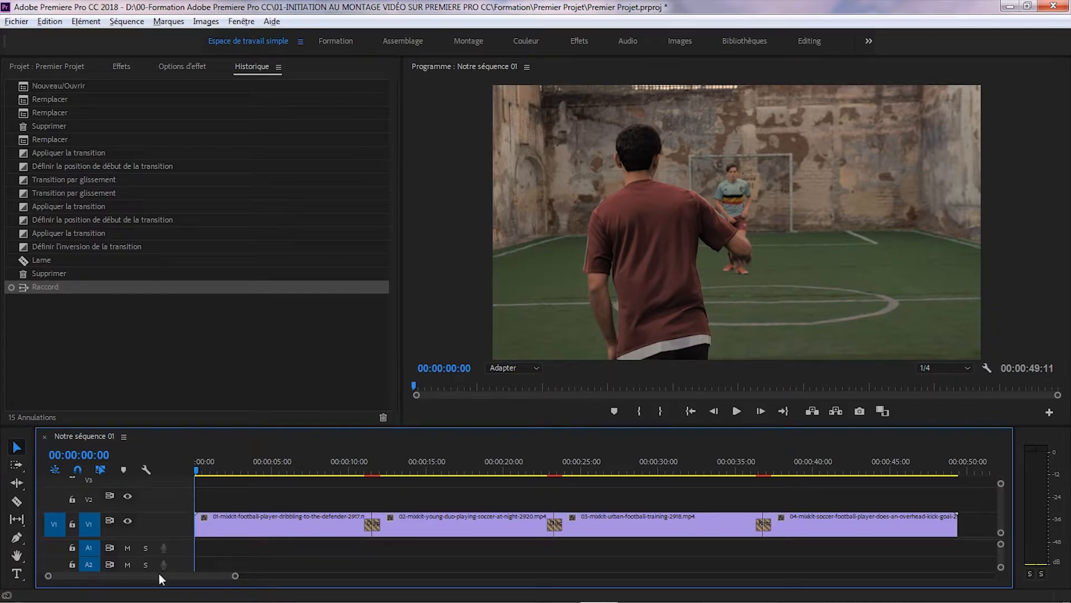
Zoom in on the timeline, enlarge the V1 track to view thumbnails, and return to a compact view of the whole sequence.
{"action": "mouse_move", "coordinate": [232, 575]}
{"action": "left_mouse_down"}
{"action": "mouse_move", "coordinate": [198, 580]}
{"action": "mouse_move", "coordinate": [216, 577]}
{"action": "left_mouse_up"}
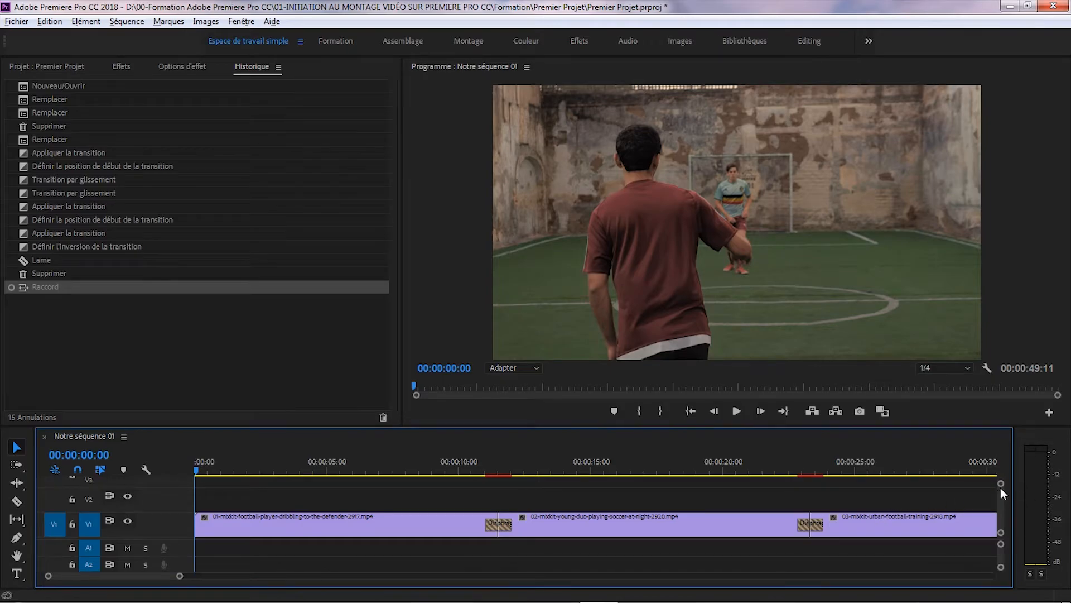
{"action": "left_click_drag", "start_coordinate": [1002, 489], "coordinate": [1007, 483]}
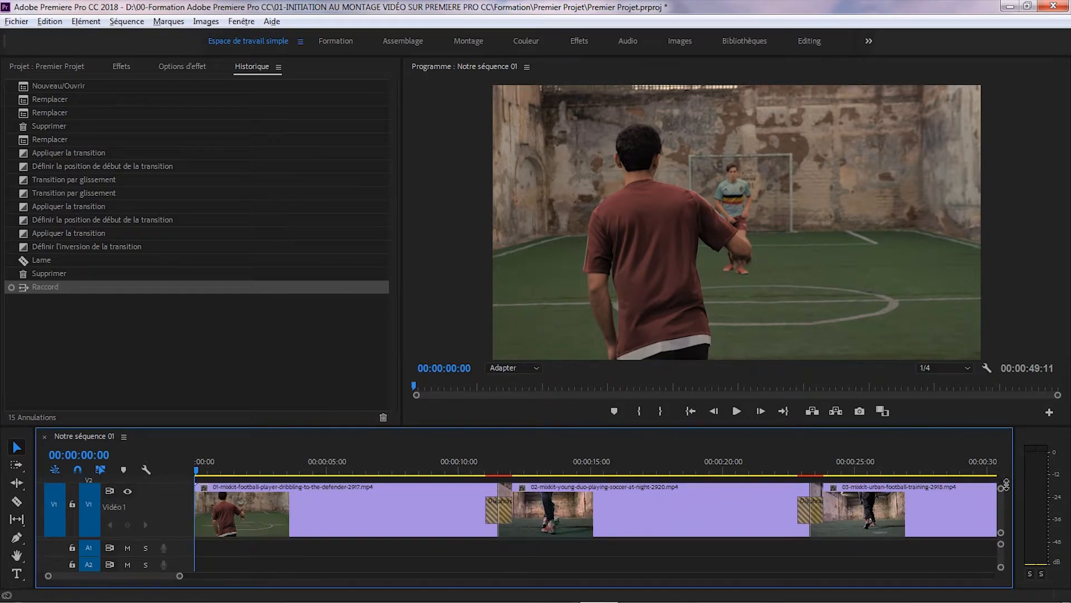
{"action": "left_click_drag", "start_coordinate": [1006, 483], "coordinate": [1004, 476]}
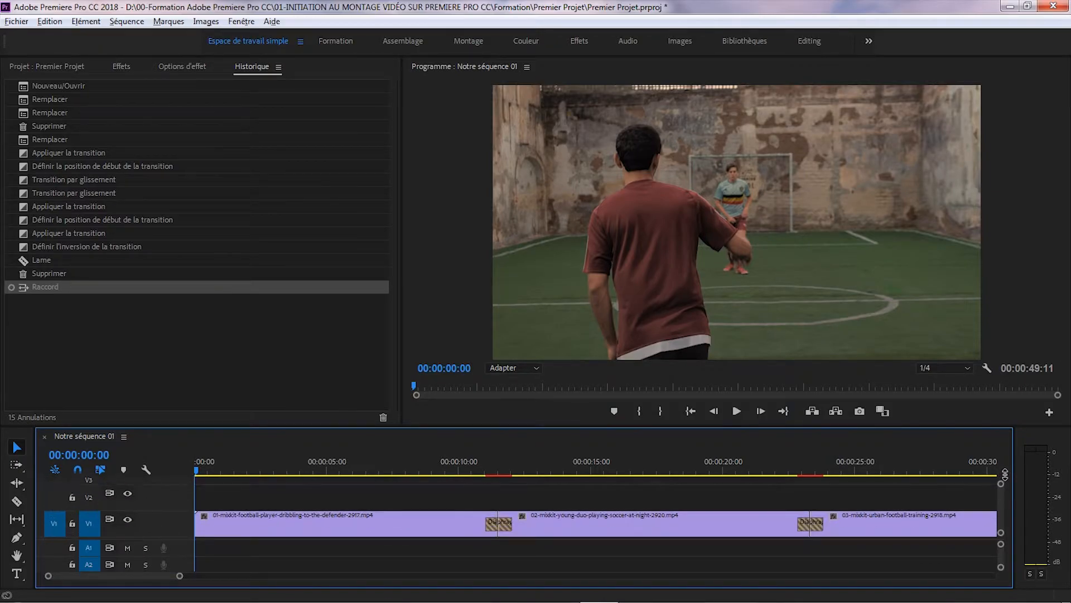
{"action": "left_click_drag", "start_coordinate": [179, 577], "coordinate": [248, 577]}
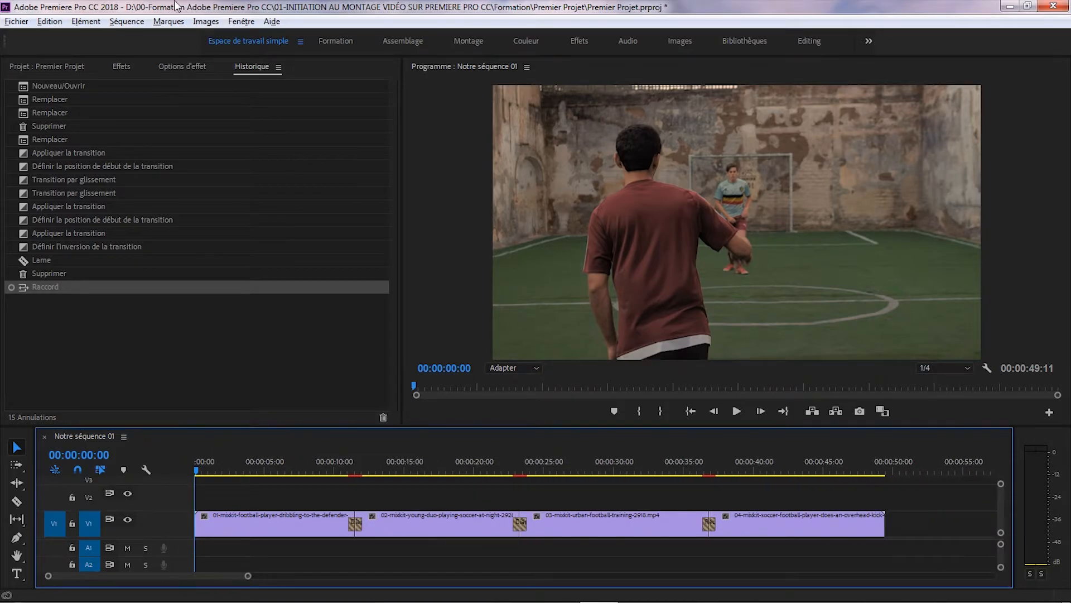
Save the current layout changes to the Espace de travail simple workspace.
{"action": "left_click", "coordinate": [252, 23]}
{"action": "mouse_move", "coordinate": [295, 39]}
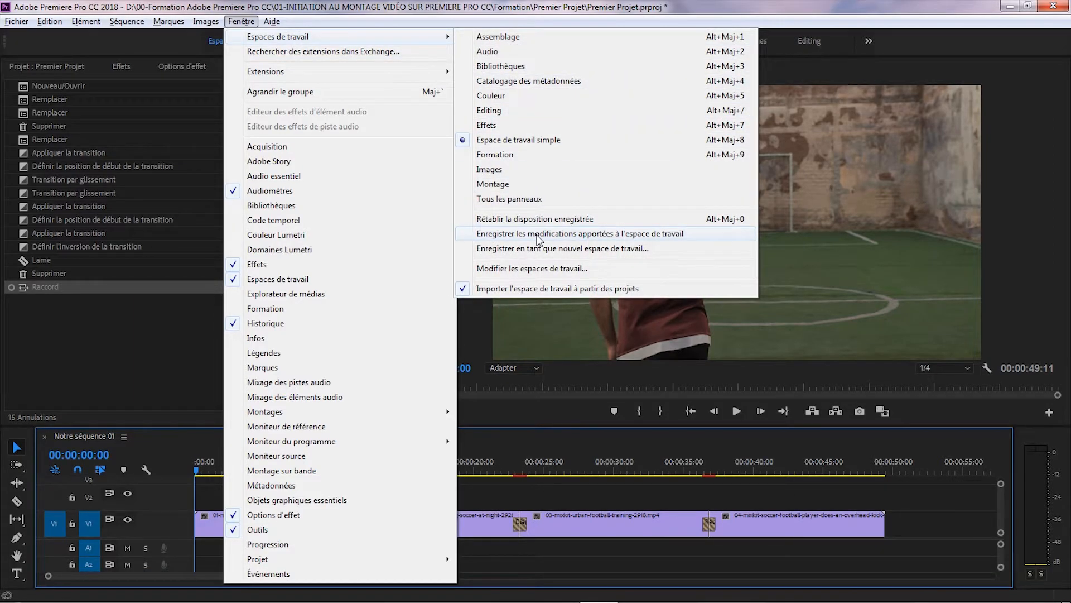
{"action": "left_click", "coordinate": [538, 235]}
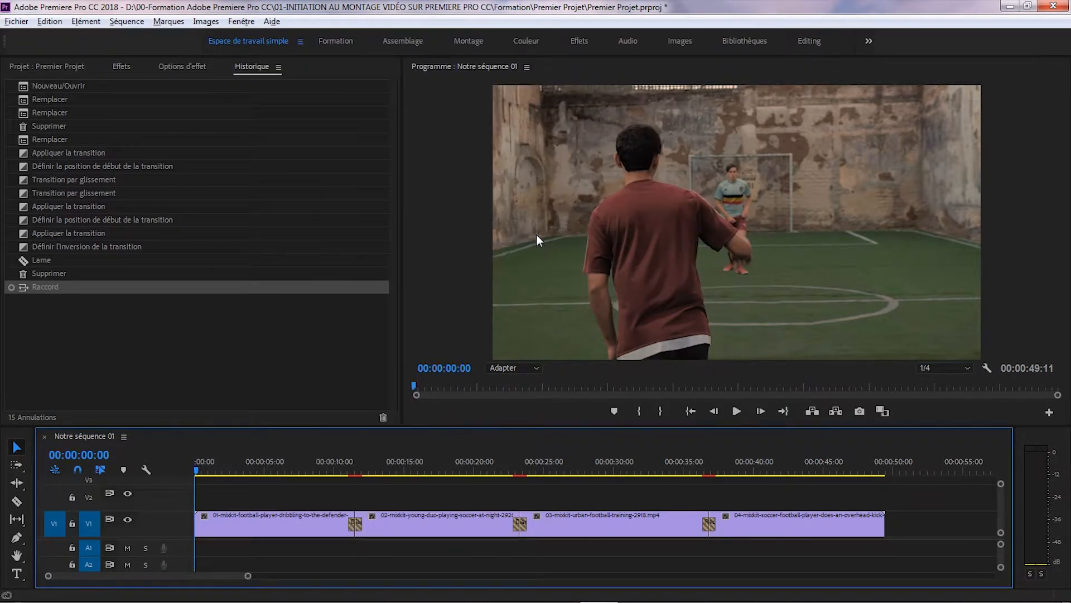
{"action": "left_click", "coordinate": [302, 42]}
{"action": "left_click", "coordinate": [323, 51]}
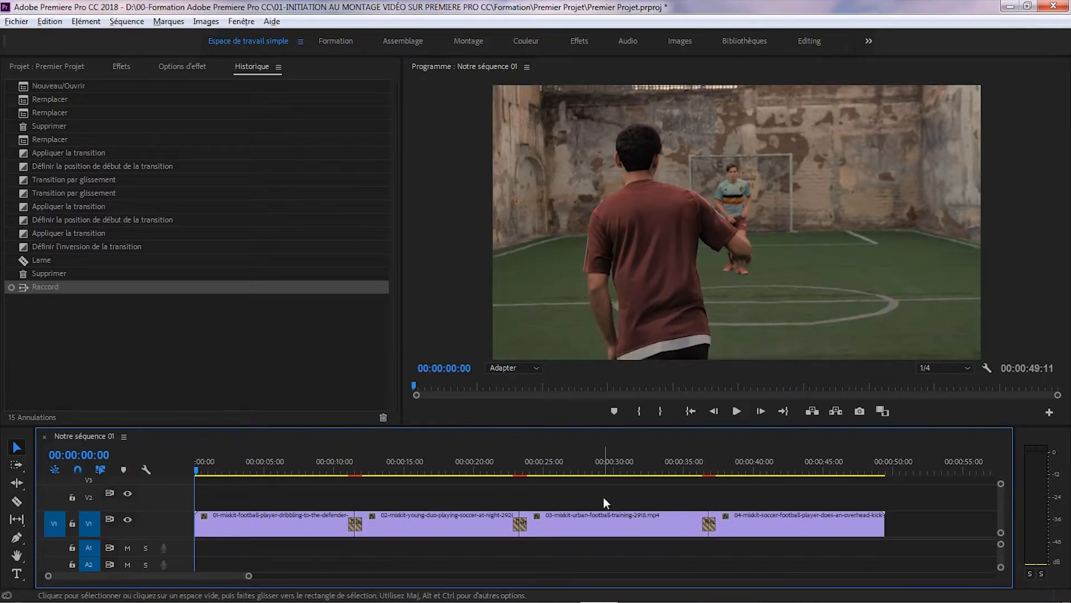
Split the fourth clip on V1 at about 00:00:44 and copy the segment after the cut.
{"action": "left_click", "coordinate": [17, 502]}
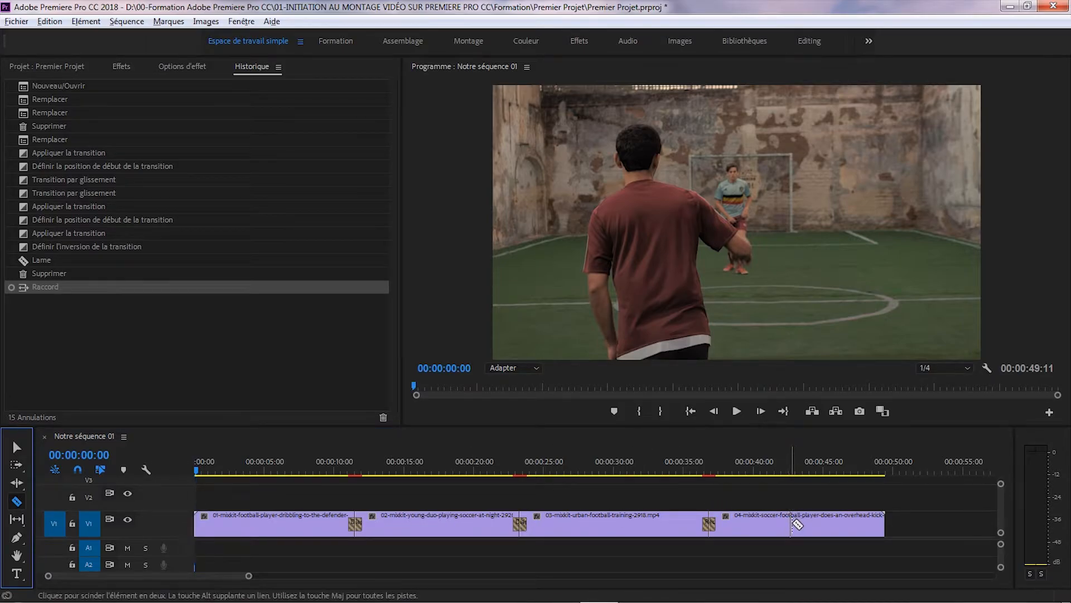
{"action": "left_click", "coordinate": [812, 523]}
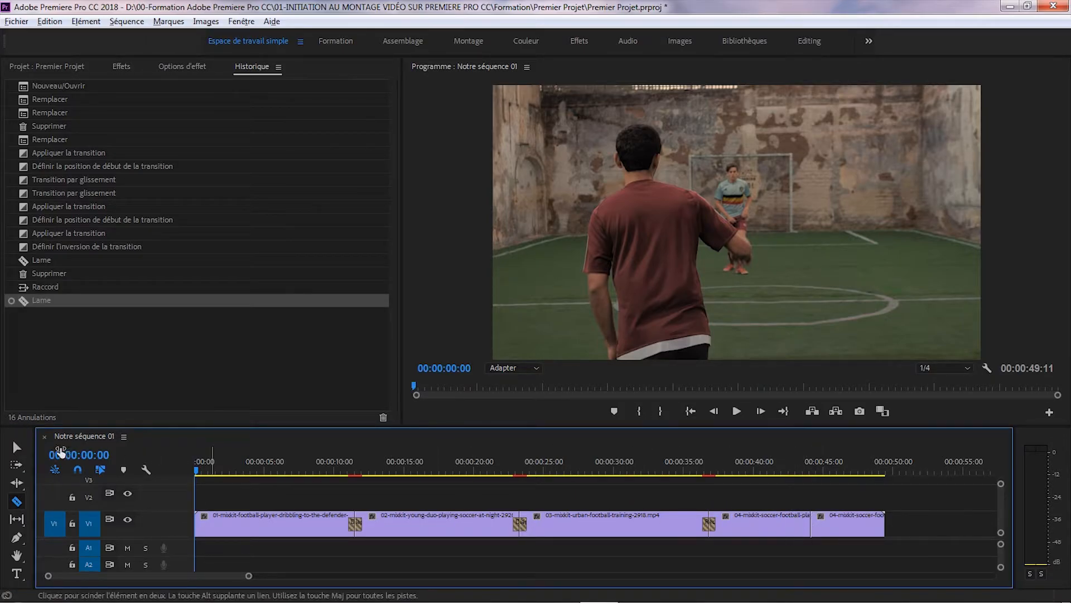
{"action": "left_click", "coordinate": [16, 447]}
{"action": "left_click", "coordinate": [860, 533]}
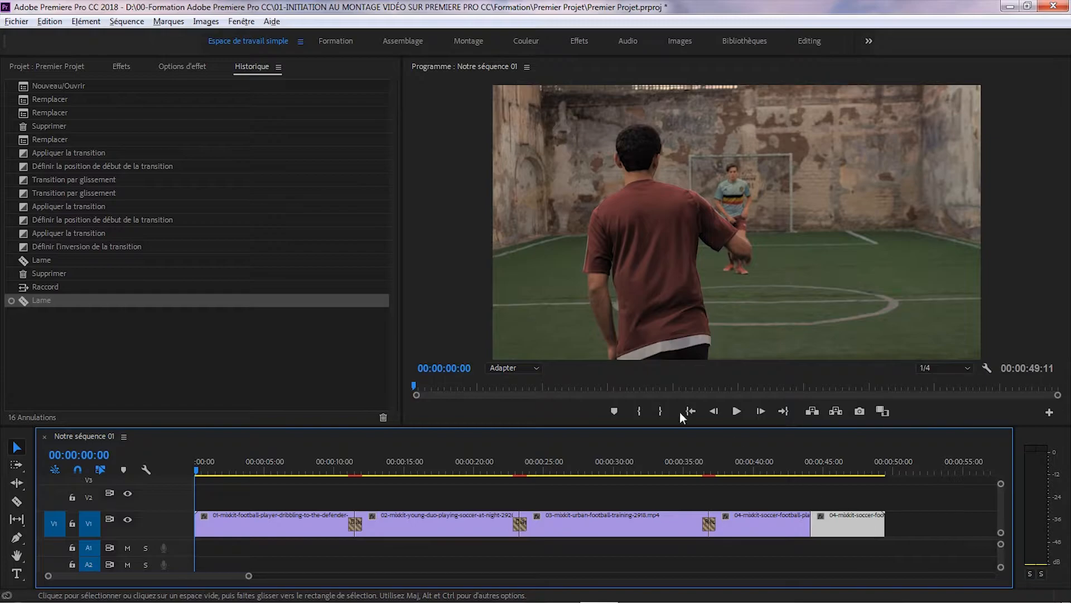
{"action": "left_click", "coordinate": [44, 20]}
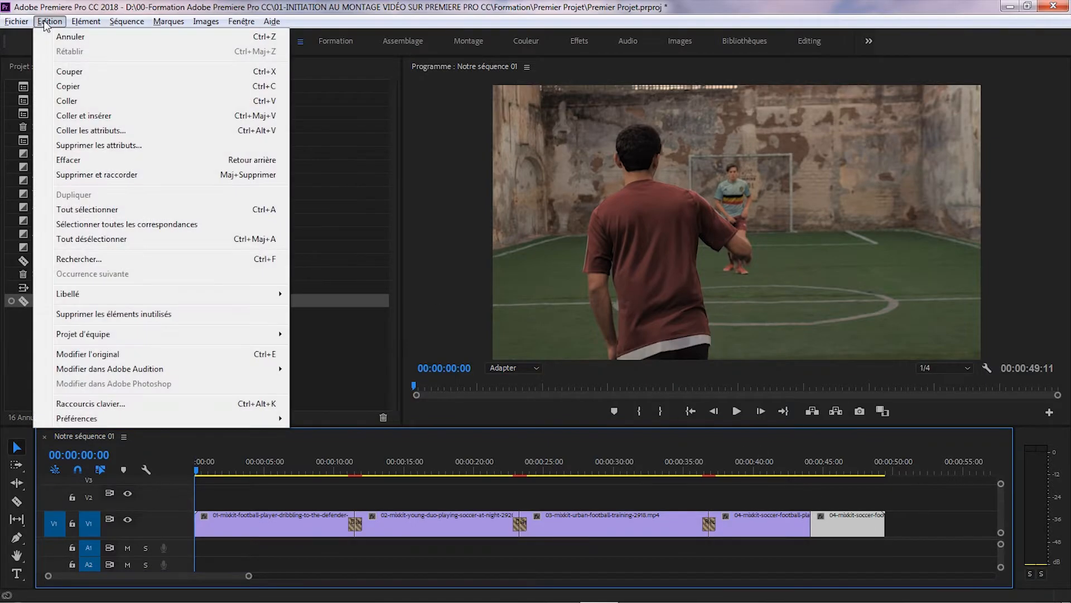
{"action": "left_click", "coordinate": [64, 87]}
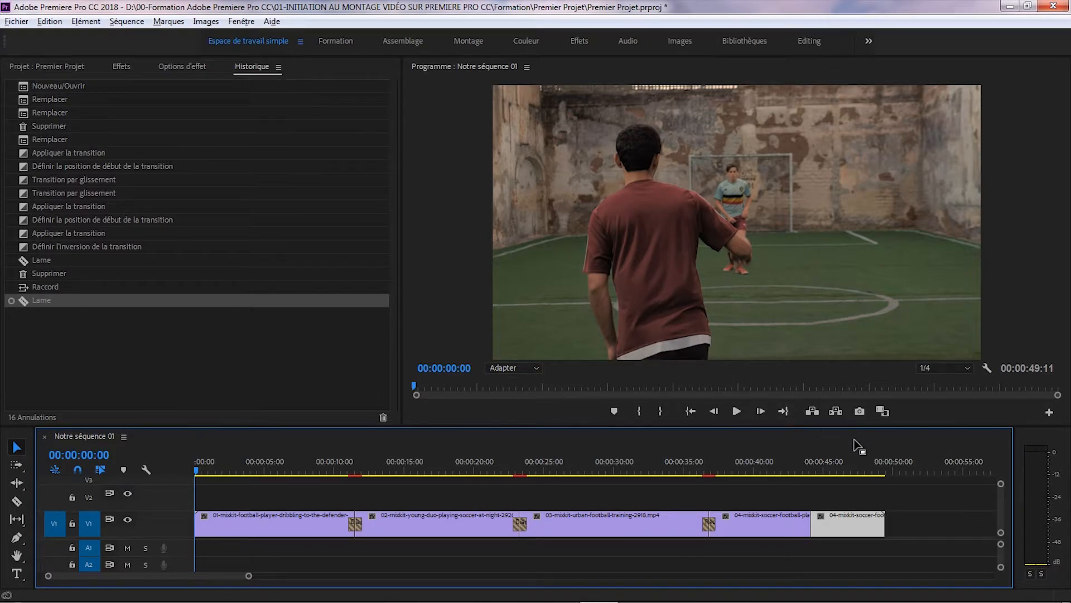
Paste the copied segment at 00:00:51:04, after the end of the sequence, and move the pasted segment up to V2.
{"action": "left_click", "coordinate": [912, 466]}
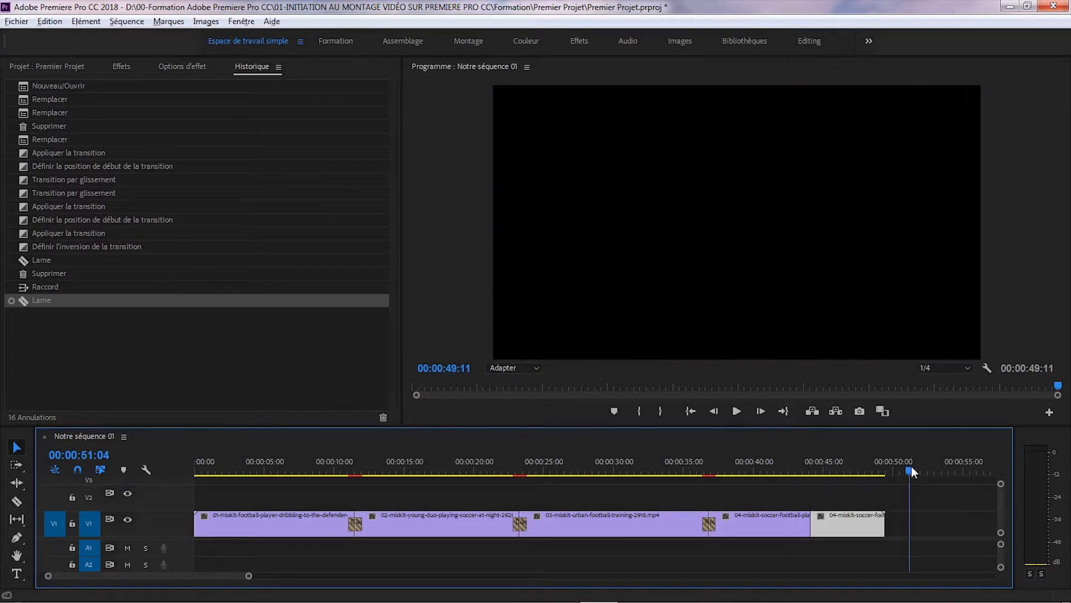
{"action": "left_click", "coordinate": [44, 21]}
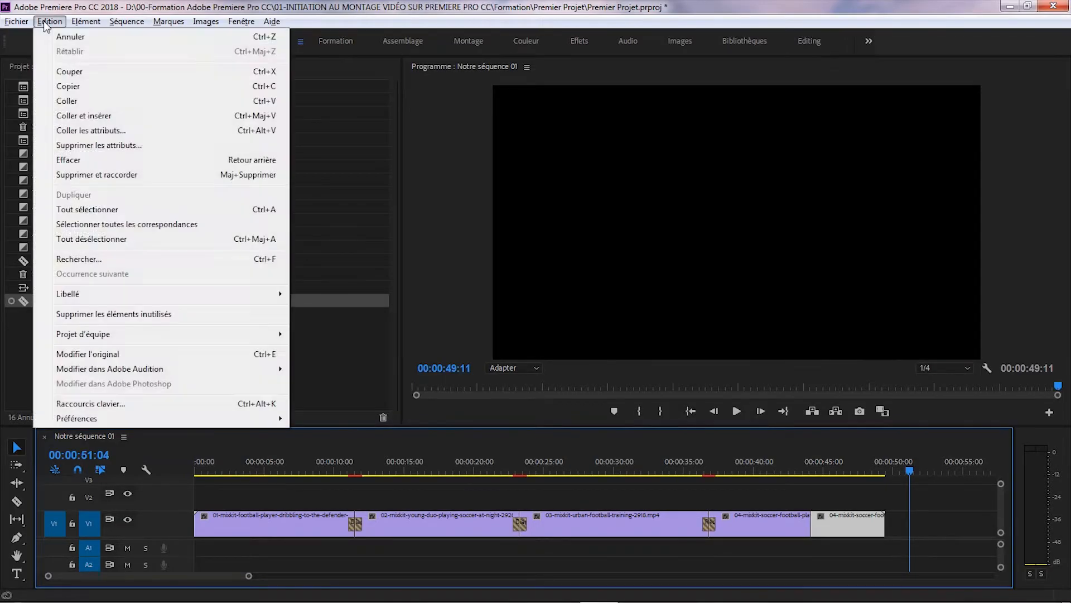
{"action": "left_click", "coordinate": [64, 103]}
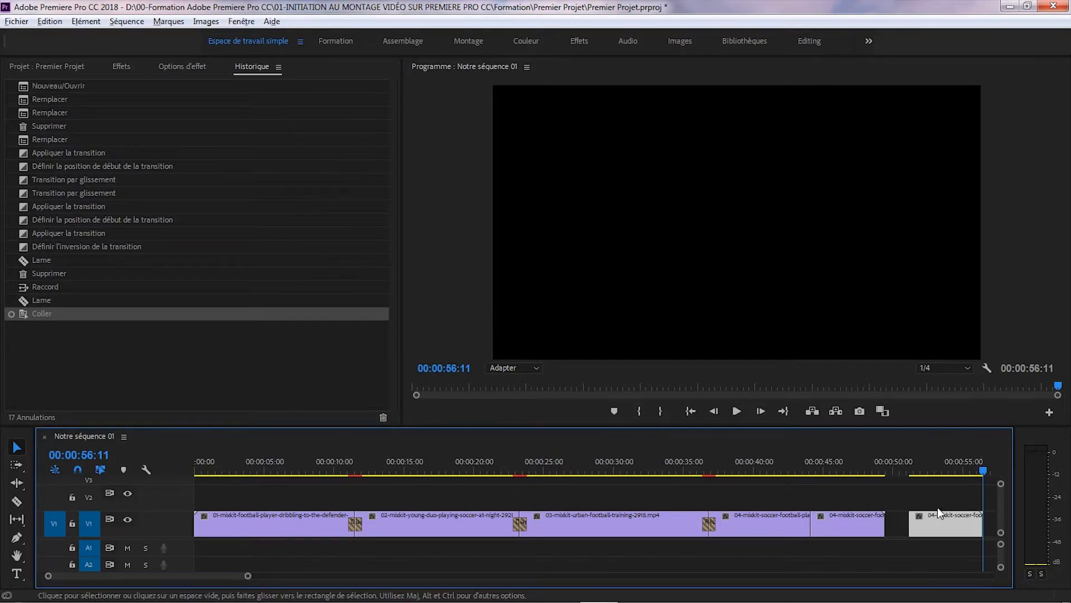
{"action": "left_click_drag", "start_coordinate": [943, 522], "coordinate": [927, 487]}
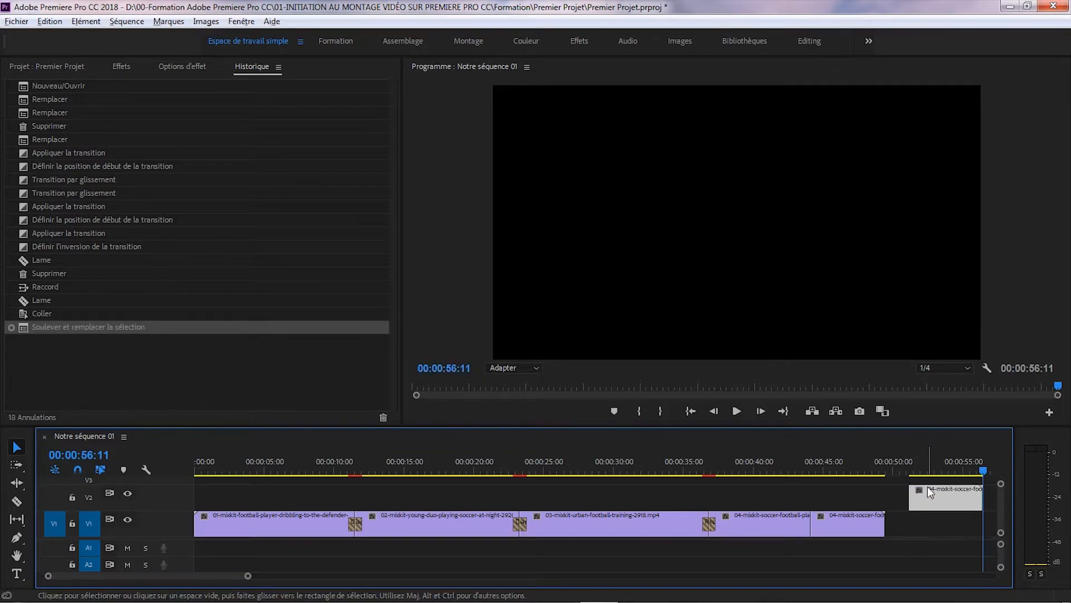
Duplicate the fourth clip's last segment onto V1 directly beneath the V2 copy, and select both copies.
{"action": "left_click", "coordinate": [853, 524], "text": "alt"}
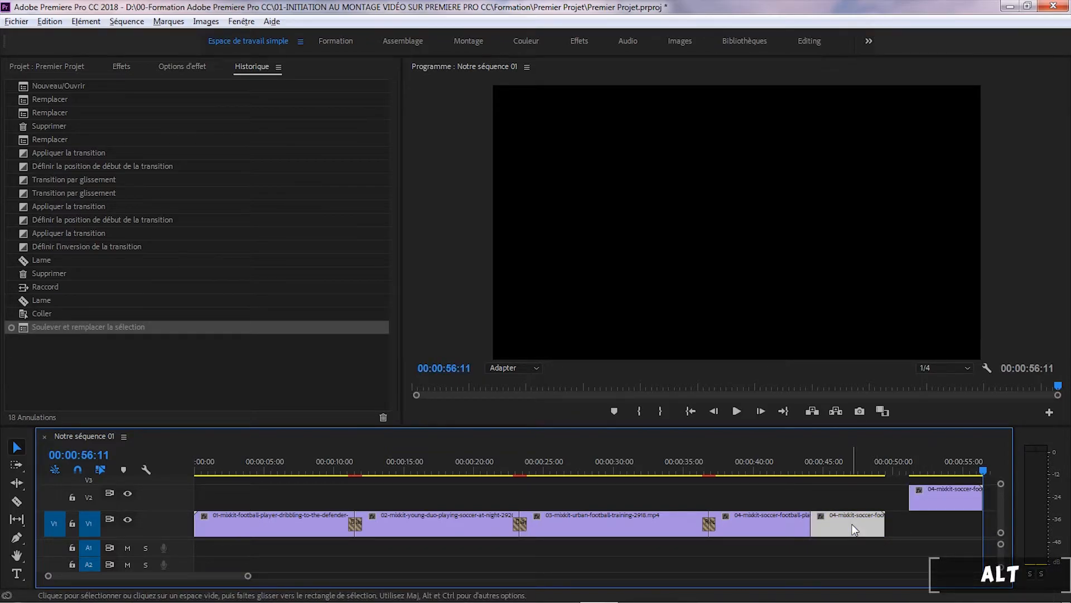
{"action": "left_click_drag", "start_coordinate": [852, 524], "coordinate": [956, 528]}
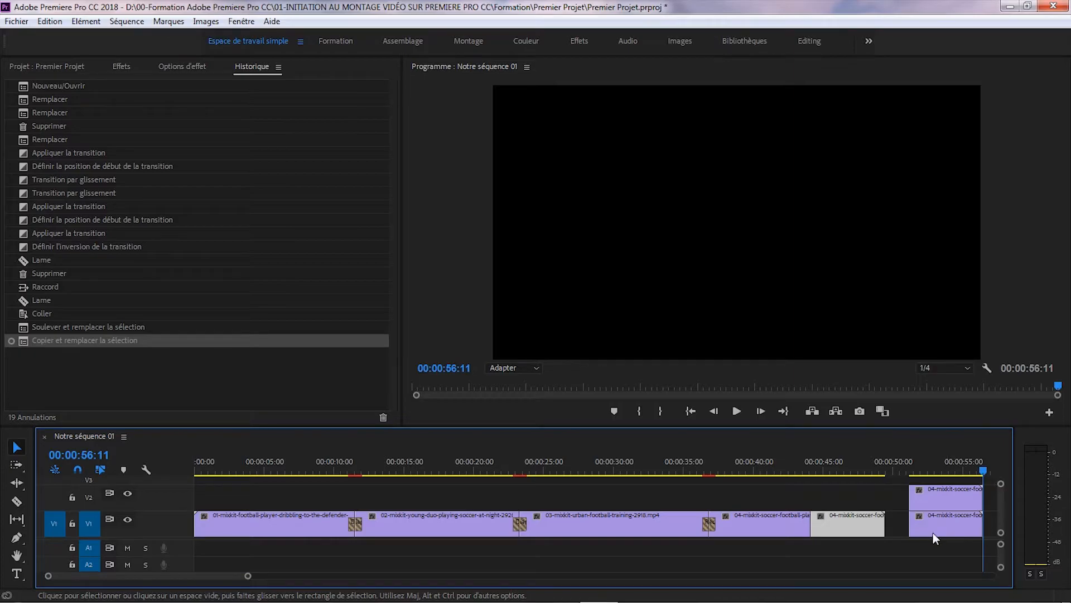
{"action": "left_click_drag", "start_coordinate": [899, 491], "coordinate": [972, 541]}
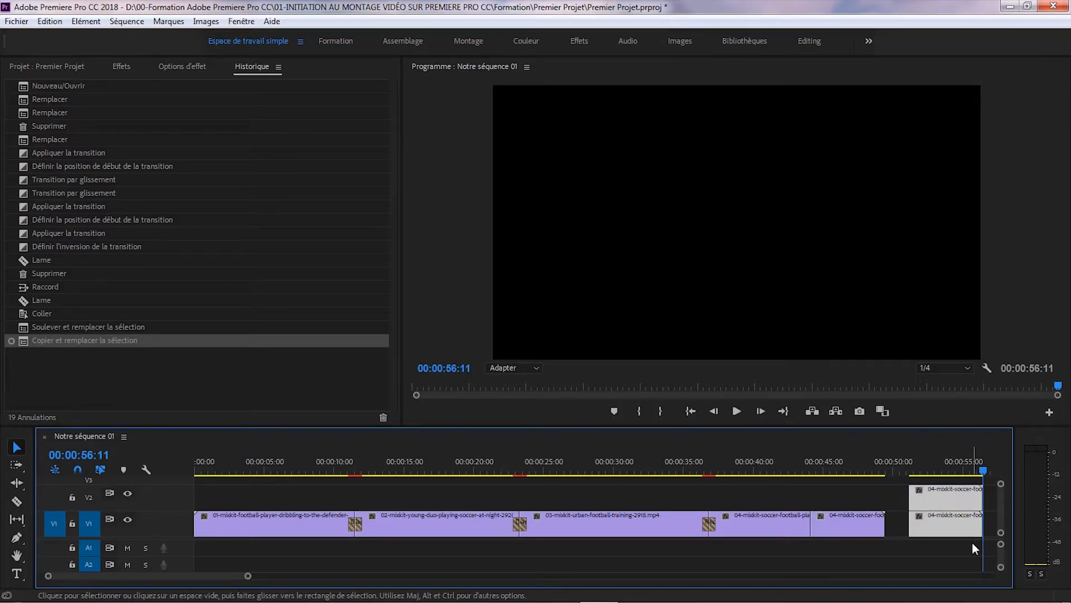
Delete the two selected segment copies and return the project to its last Raccord history state, before the fourth clip was split.
{"action": "key", "text": "Delete"}
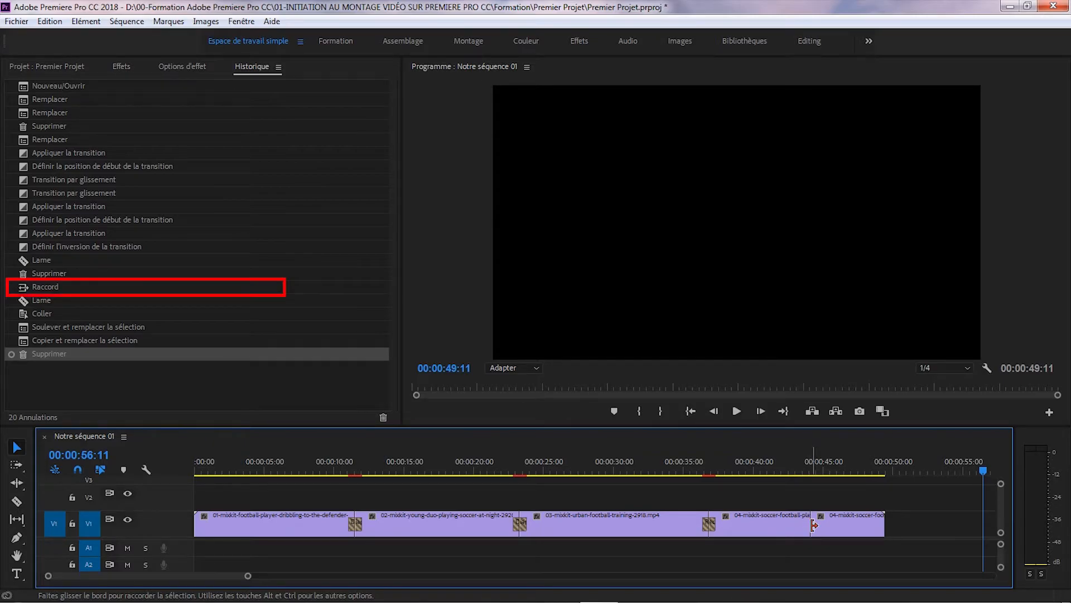
{"action": "left_click", "coordinate": [31, 288]}
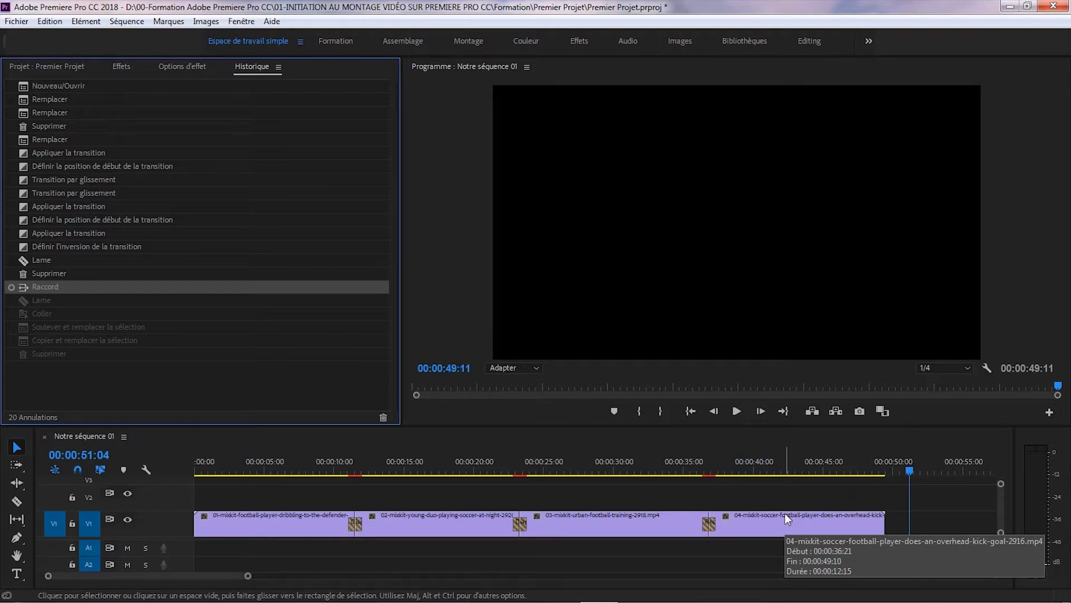
Place the Robots a Cometh music file from the project on audio track A1 at the start of the sequence.
{"action": "left_click", "coordinate": [29, 68]}
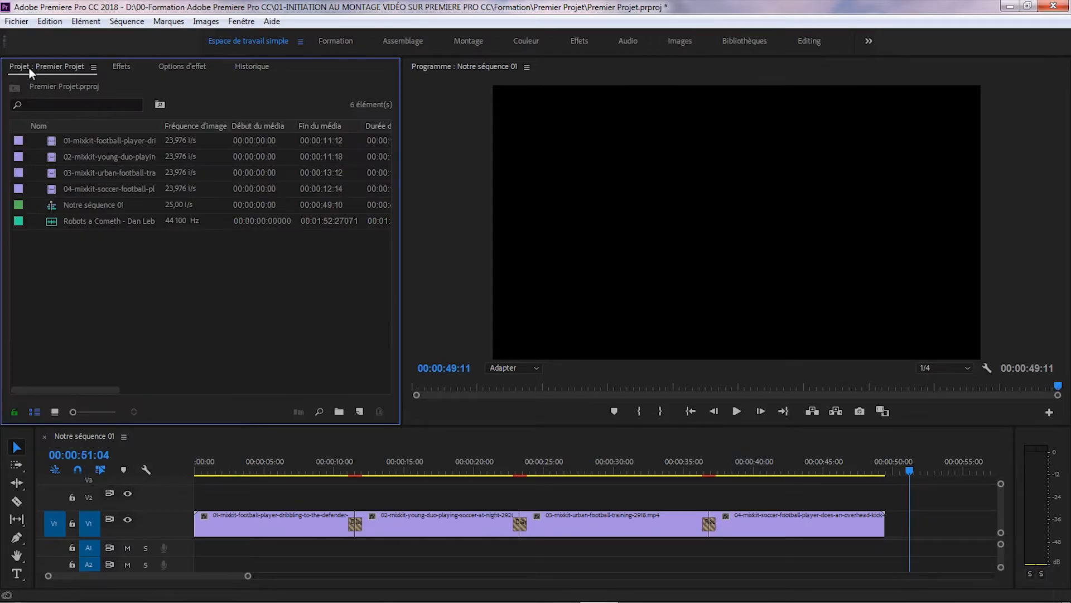
{"action": "left_click", "coordinate": [72, 219]}
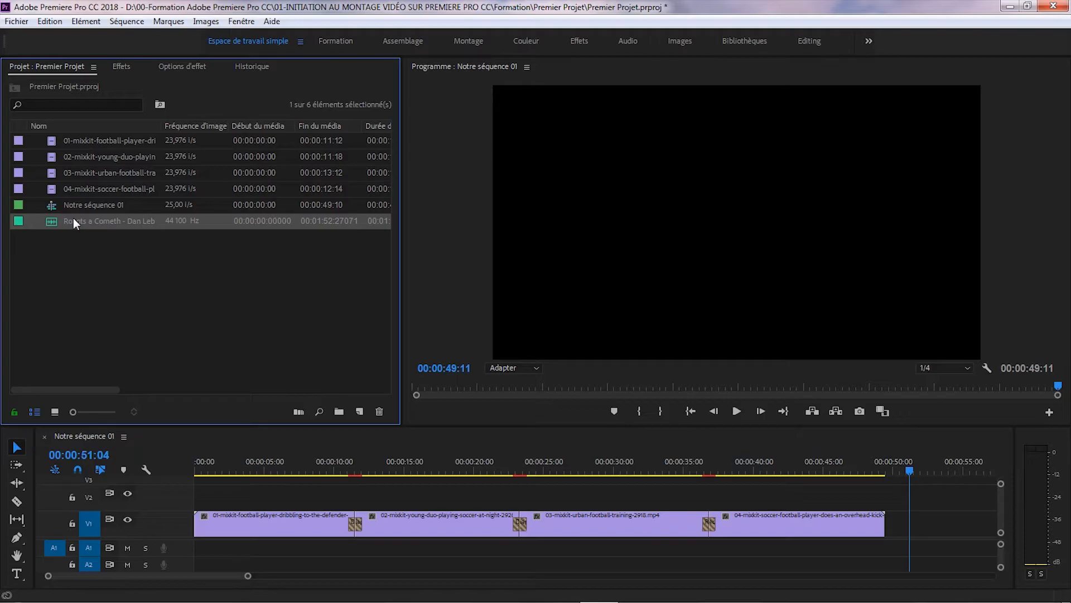
{"action": "left_click_drag", "start_coordinate": [72, 219], "coordinate": [230, 551]}
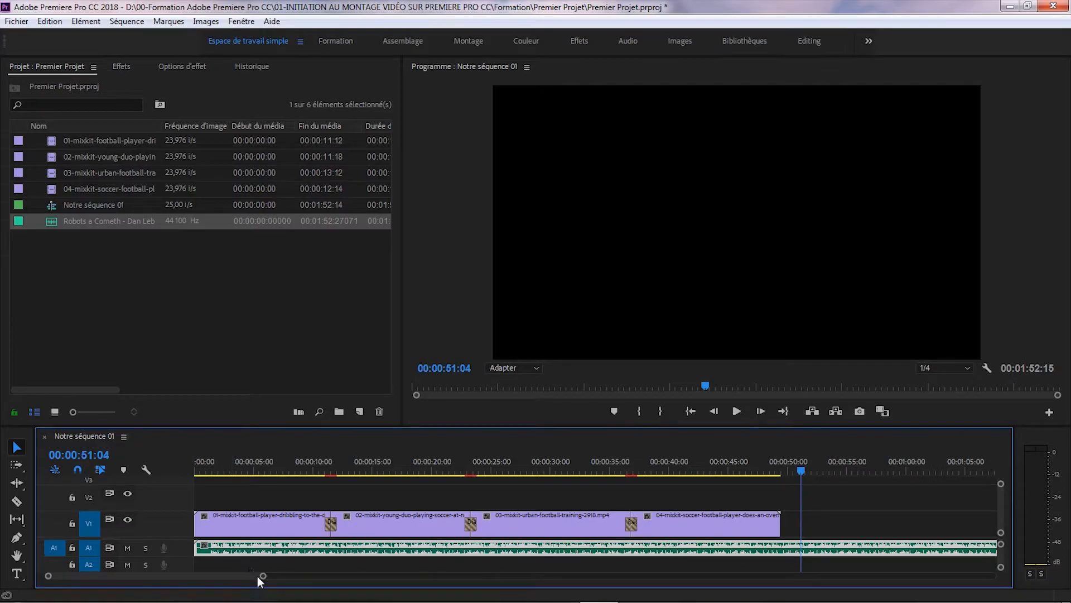
Return the playhead to the sequence start and enlarge audio track A1 to show the music waveform in detail.
{"action": "left_click", "coordinate": [691, 411]}
{"action": "left_click_drag", "start_coordinate": [262, 575], "coordinate": [219, 582]}
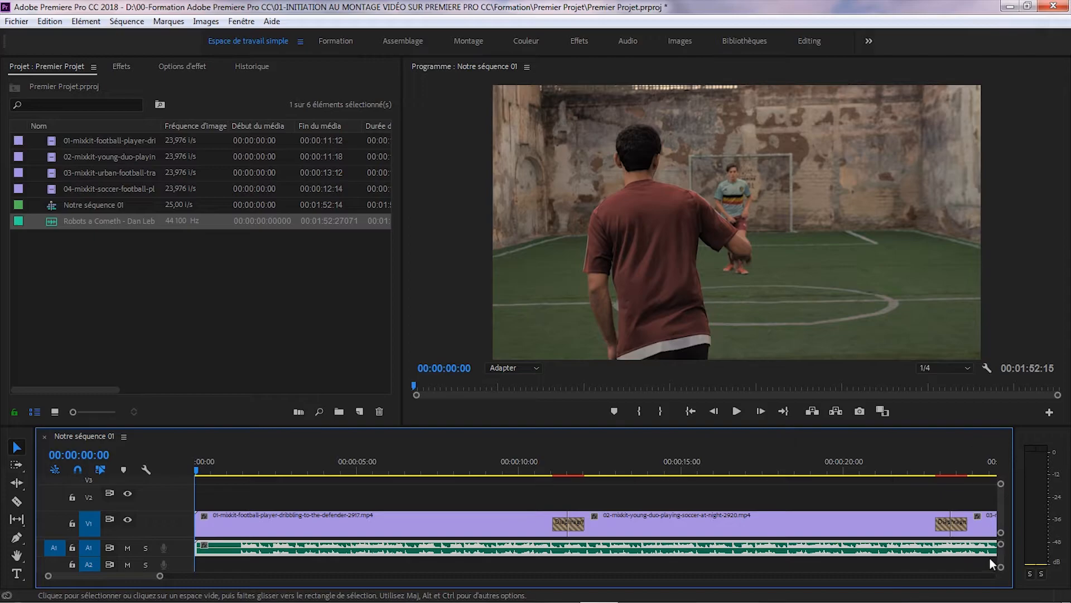
{"action": "left_click_drag", "start_coordinate": [1000, 545], "coordinate": [1000, 543]}
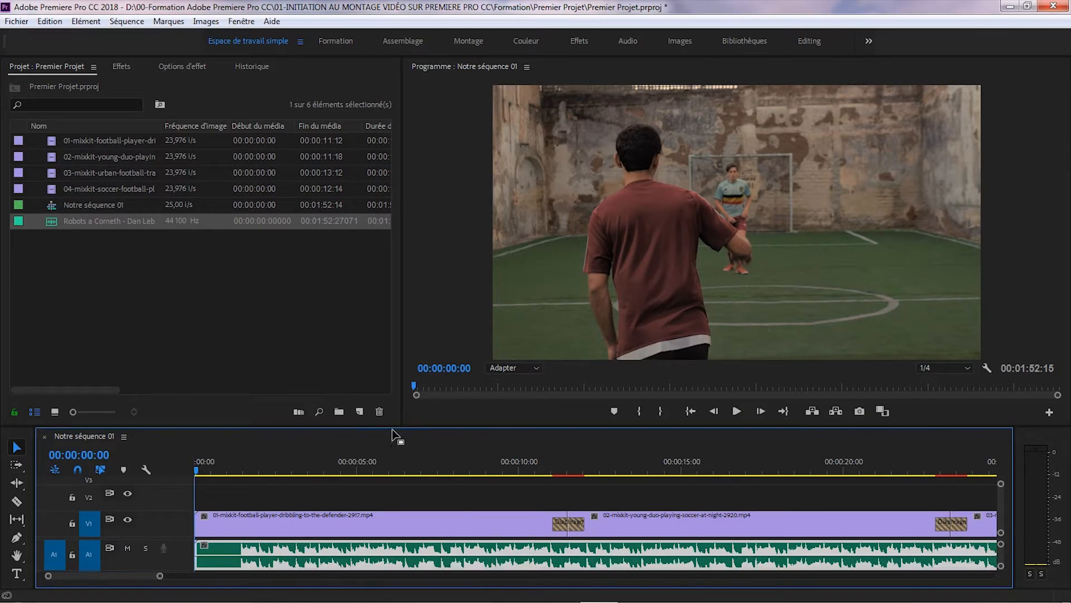
{"action": "left_click_drag", "start_coordinate": [178, 536], "coordinate": [180, 519]}
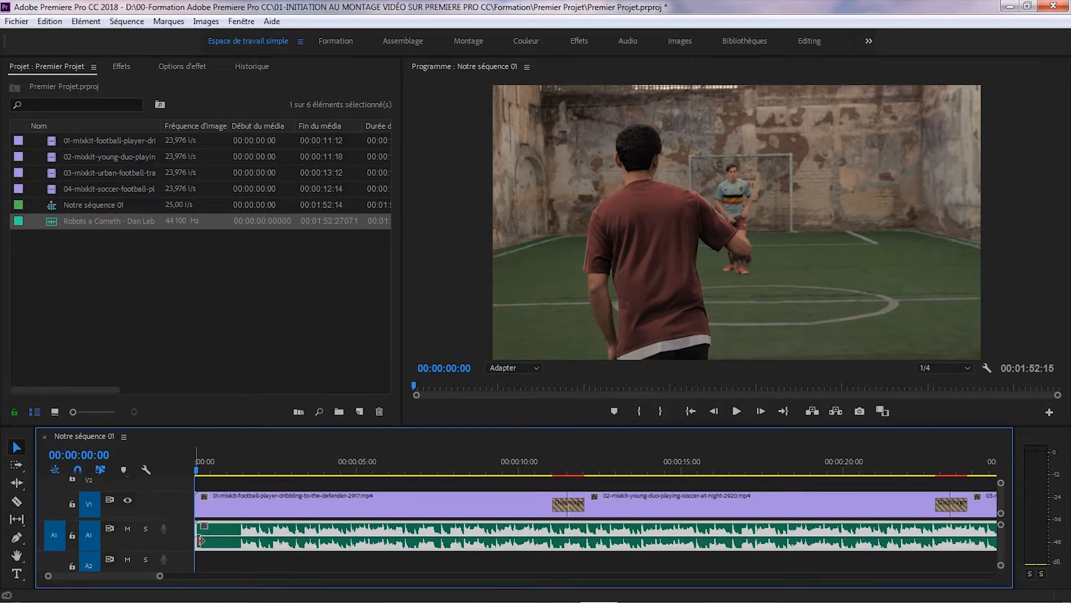
Split the music on A1 where the sound begins, at about 00:00:01:09, and delete the silent opening segment.
{"action": "left_click", "coordinate": [16, 501]}
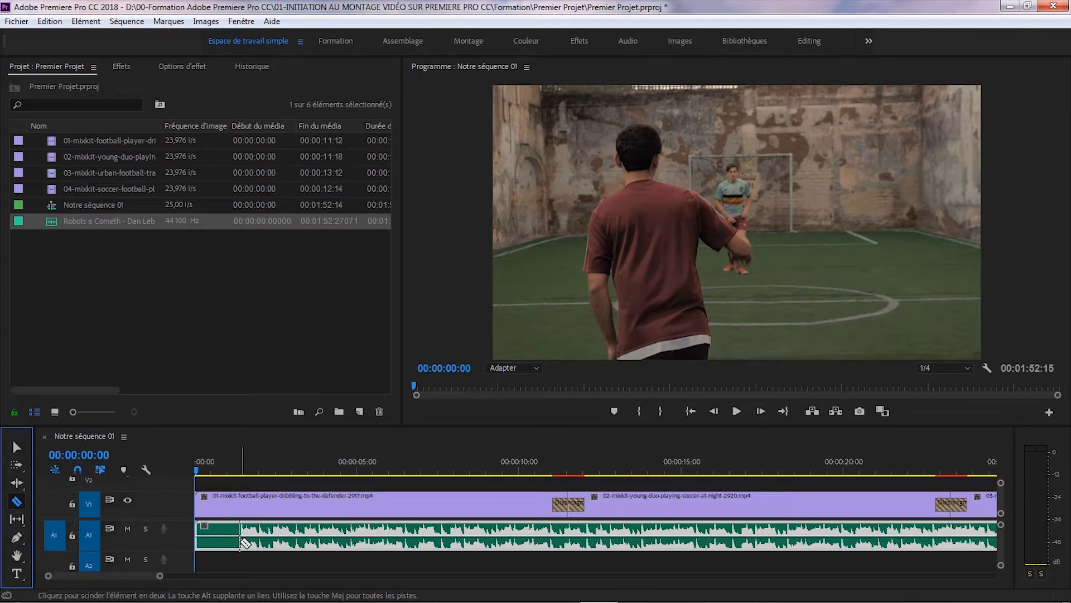
{"action": "left_click", "coordinate": [240, 540]}
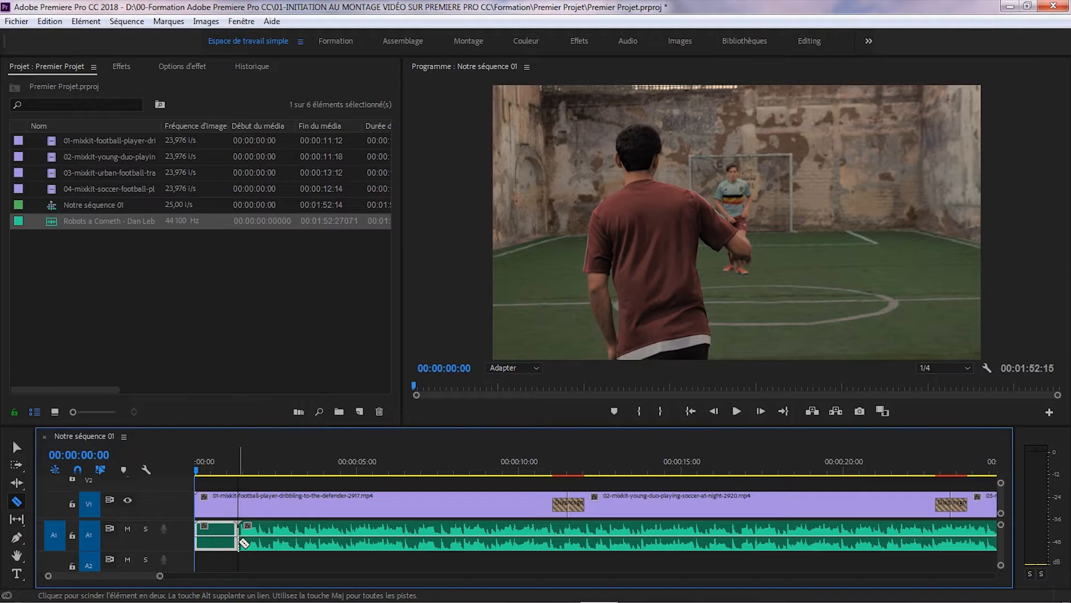
{"action": "left_click", "coordinate": [16, 446]}
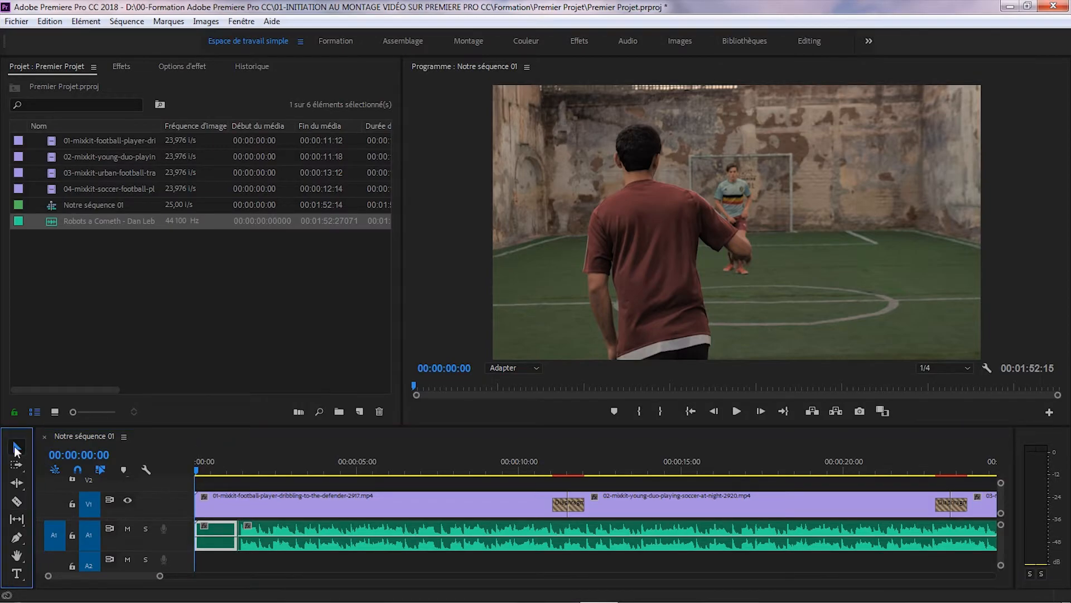
{"action": "left_click", "coordinate": [207, 543]}
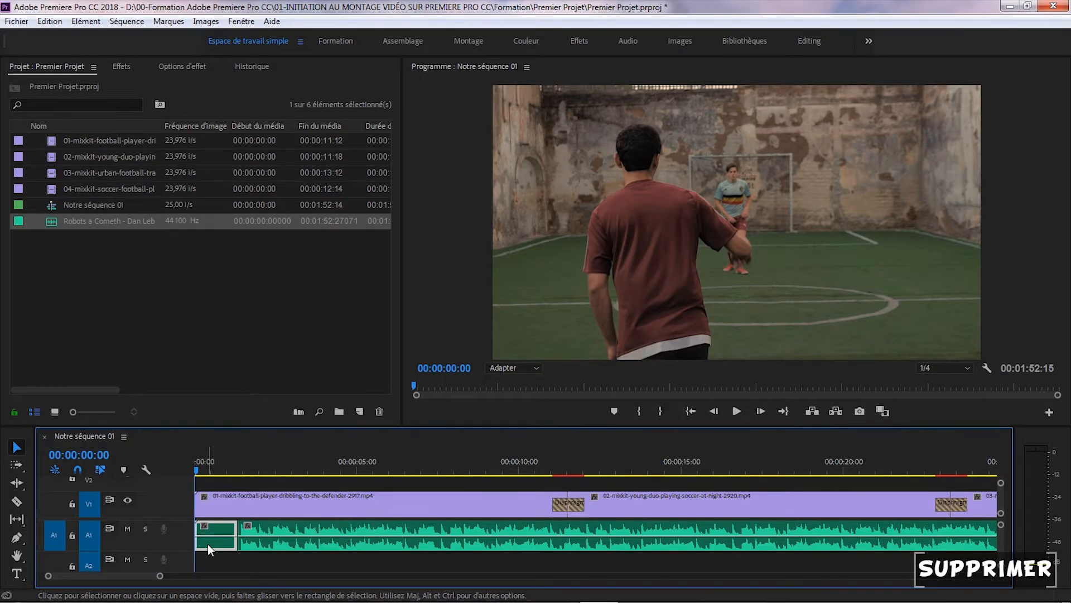
{"action": "key", "text": "Delete"}
Move the remaining music segment on A1 back to the start of the sequence to close the gap.
{"action": "right_click", "coordinate": [222, 539]}
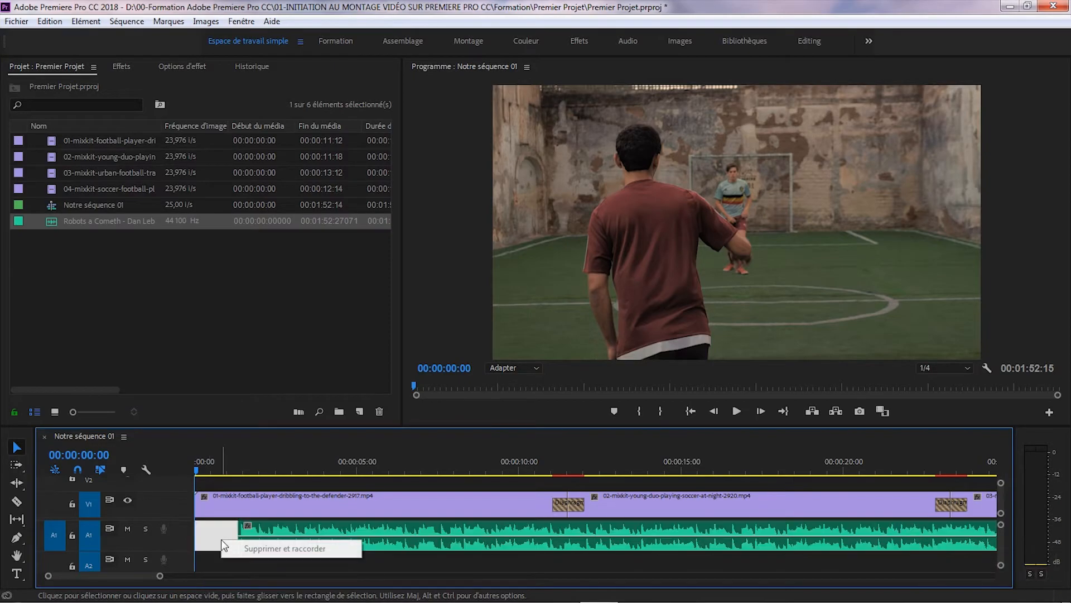
{"action": "left_click", "coordinate": [272, 527]}
{"action": "left_click_drag", "start_coordinate": [273, 527], "coordinate": [231, 533]}
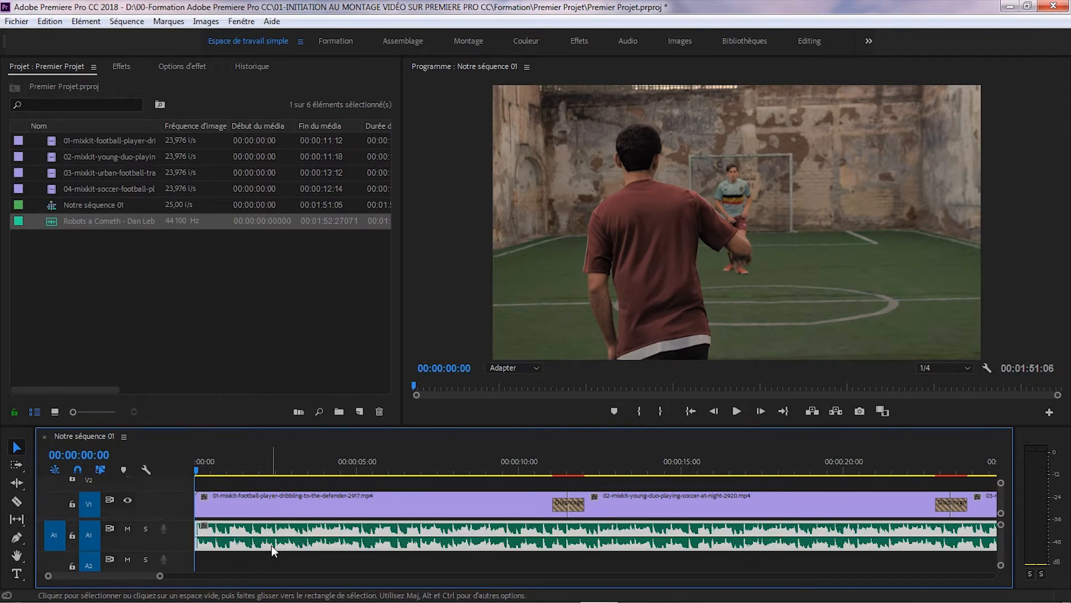
Check the latest edits in the project history and play the sequence with its music from the start to about 00:00:50:02.
{"action": "left_click", "coordinate": [246, 64]}
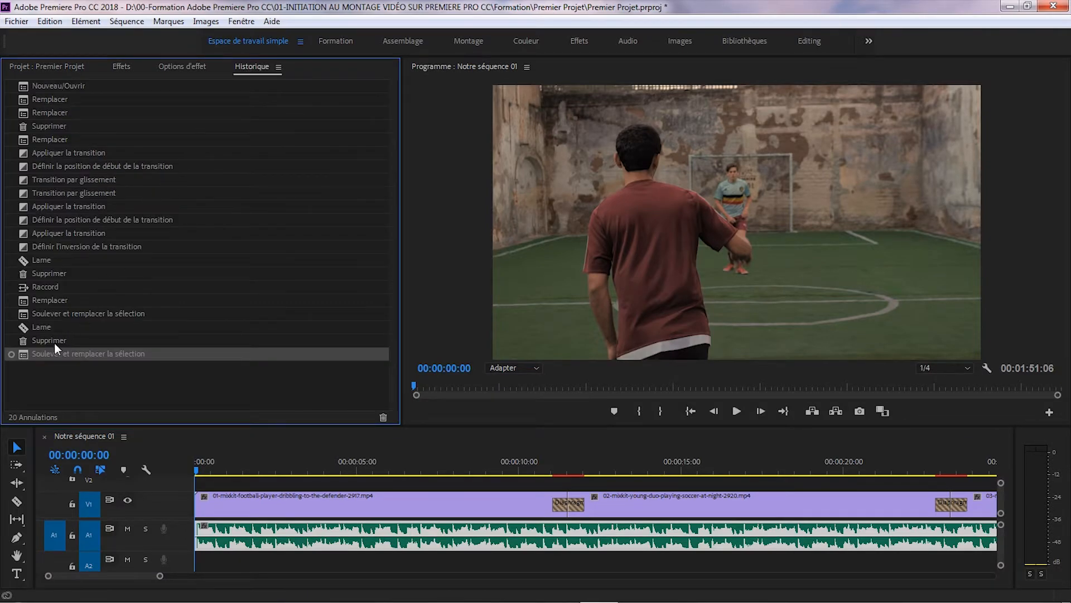
{"action": "left_click", "coordinate": [93, 356]}
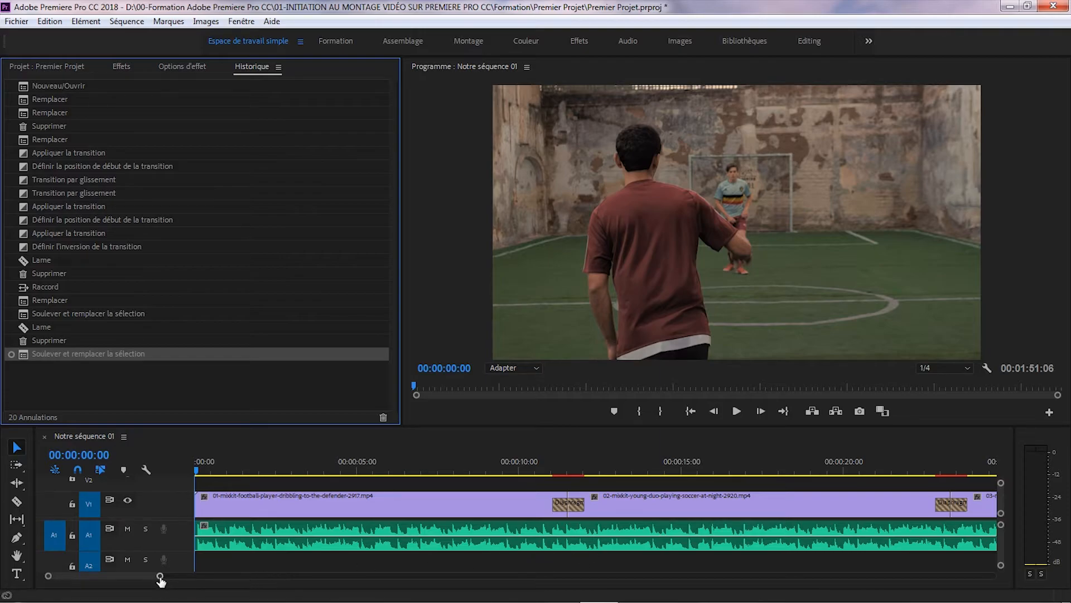
{"action": "left_click_drag", "start_coordinate": [160, 577], "coordinate": [260, 578]}
{"action": "left_click", "coordinate": [800, 472]}
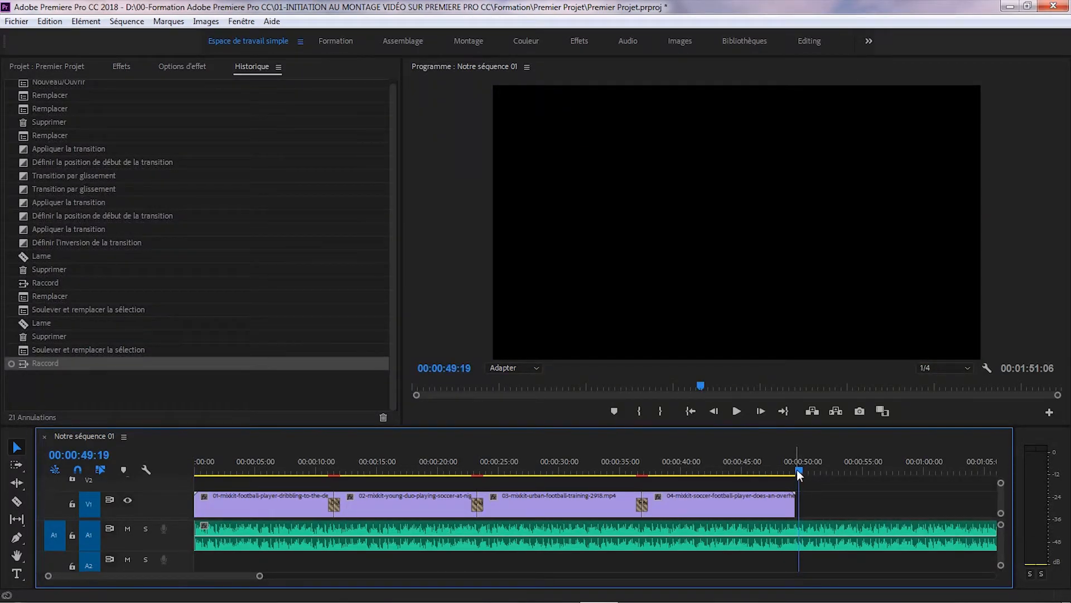
{"action": "left_click", "coordinate": [691, 411]}
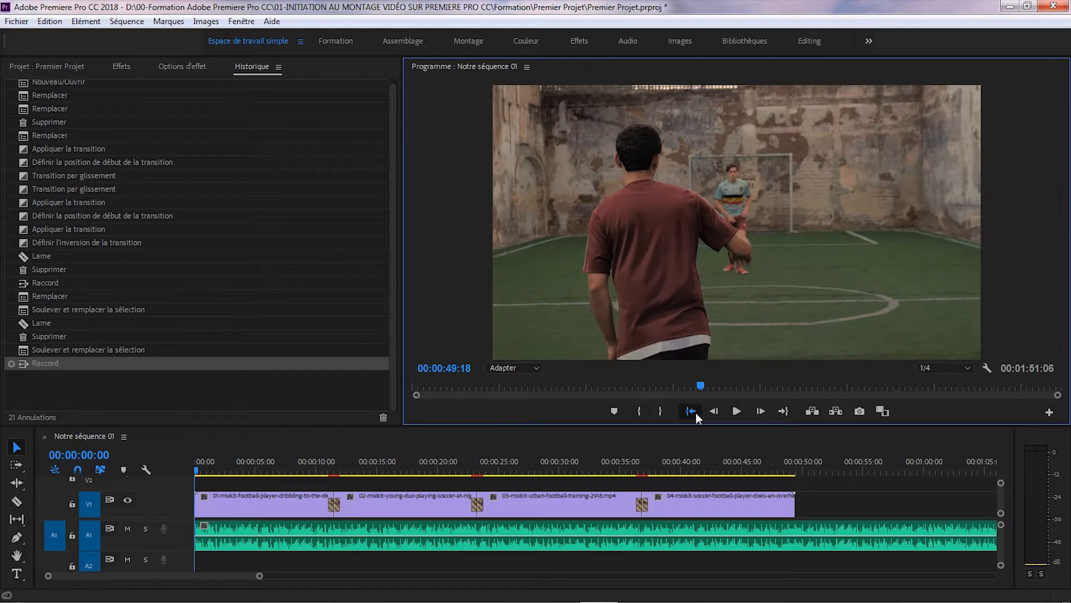
{"action": "left_click", "coordinate": [735, 411]}
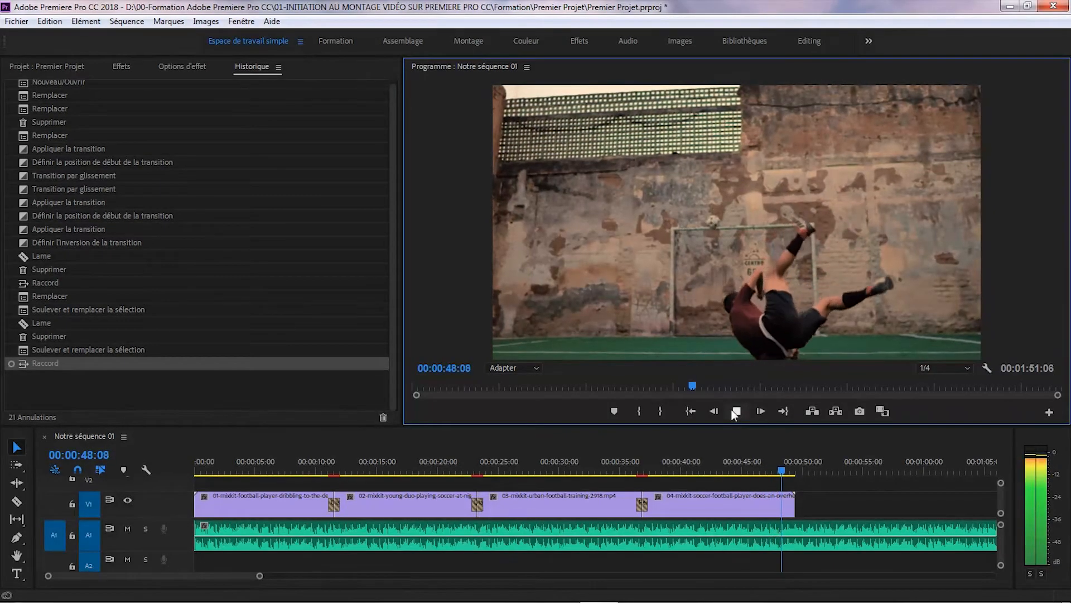
{"action": "left_click", "coordinate": [731, 409]}
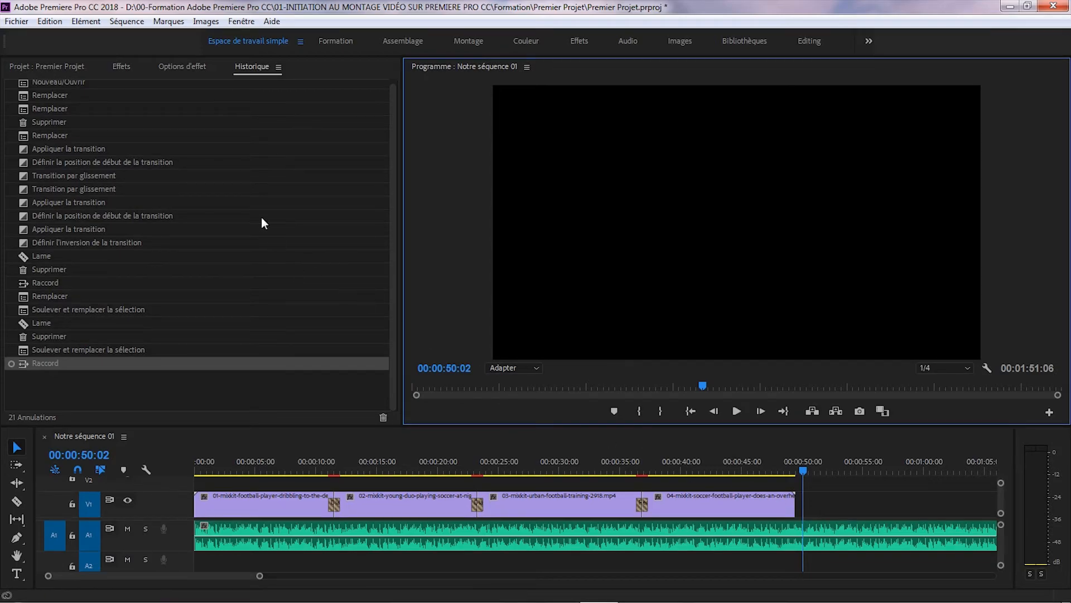
Open the keyboard shortcuts editor and examine the shortcuts assigned to Outil Sélection and Outil Cutter.
{"action": "left_click", "coordinate": [40, 22]}
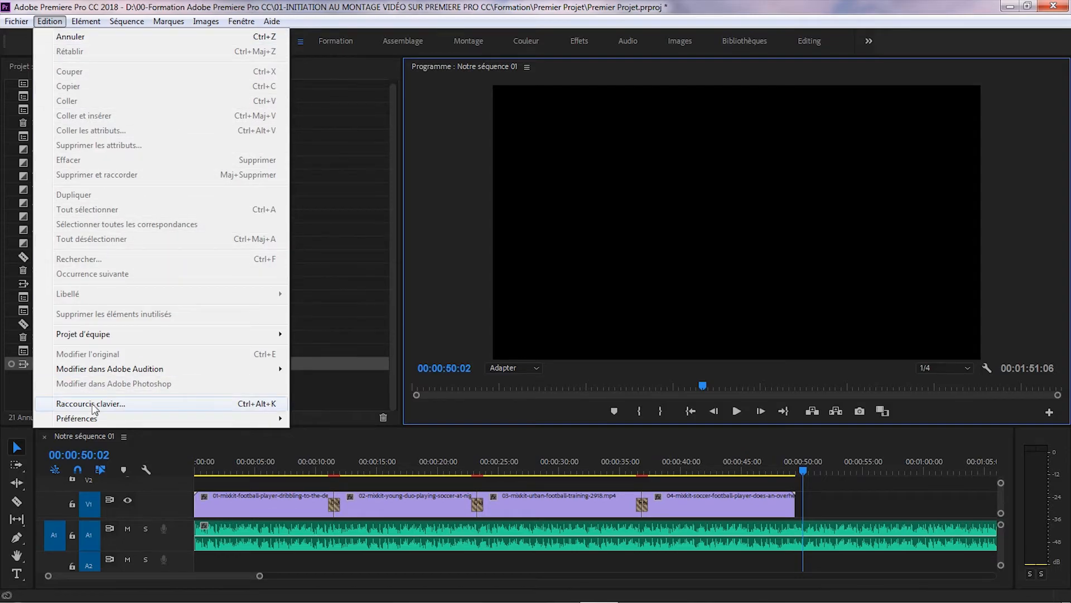
{"action": "left_click", "coordinate": [91, 403]}
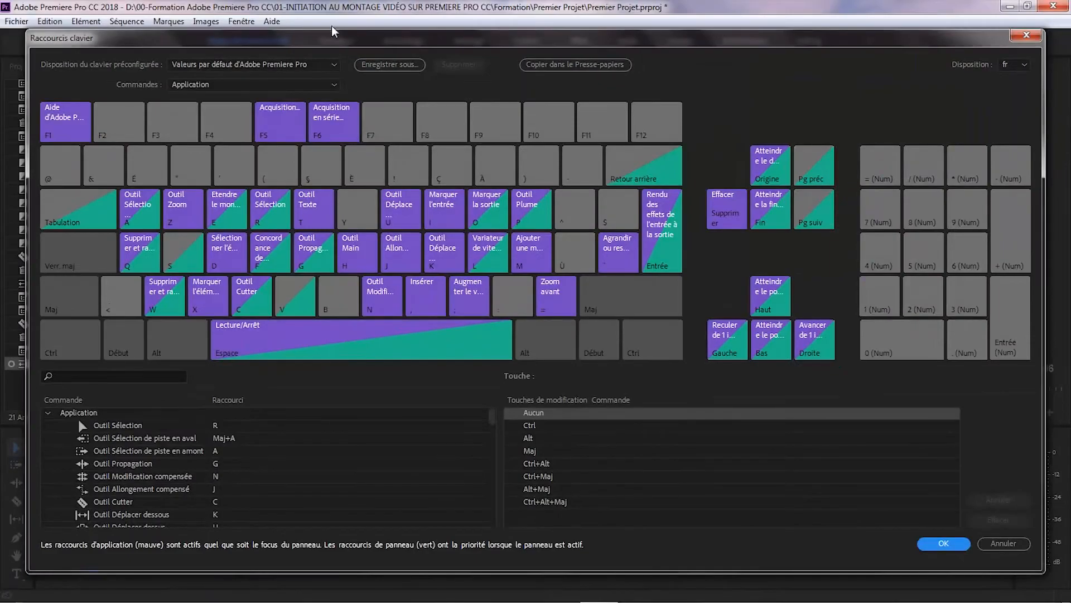
{"action": "left_click_drag", "start_coordinate": [319, 44], "coordinate": [585, 48]}
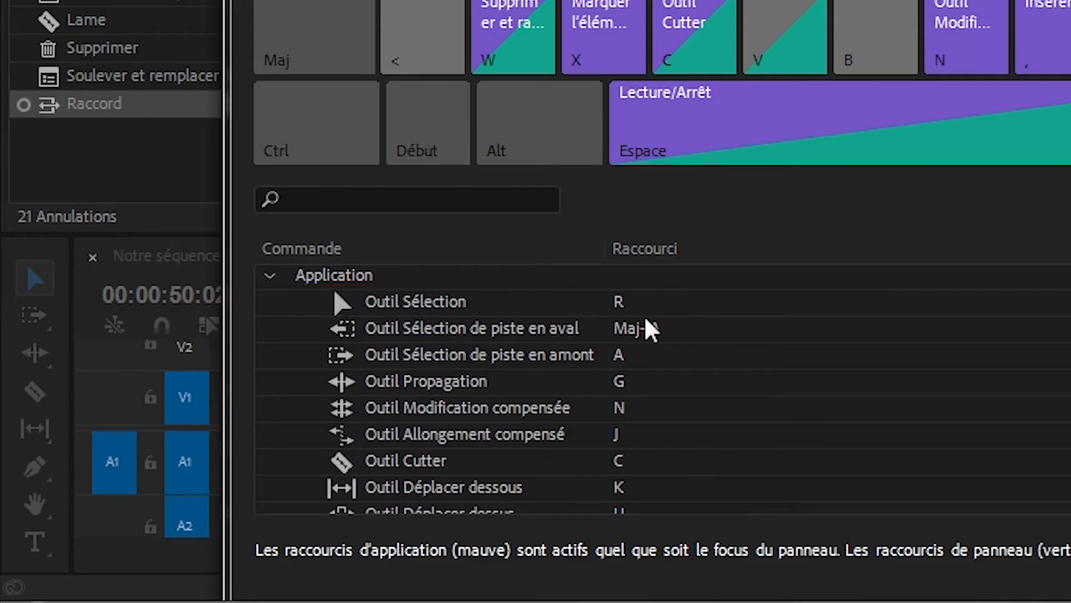
{"action": "left_click", "coordinate": [626, 306]}
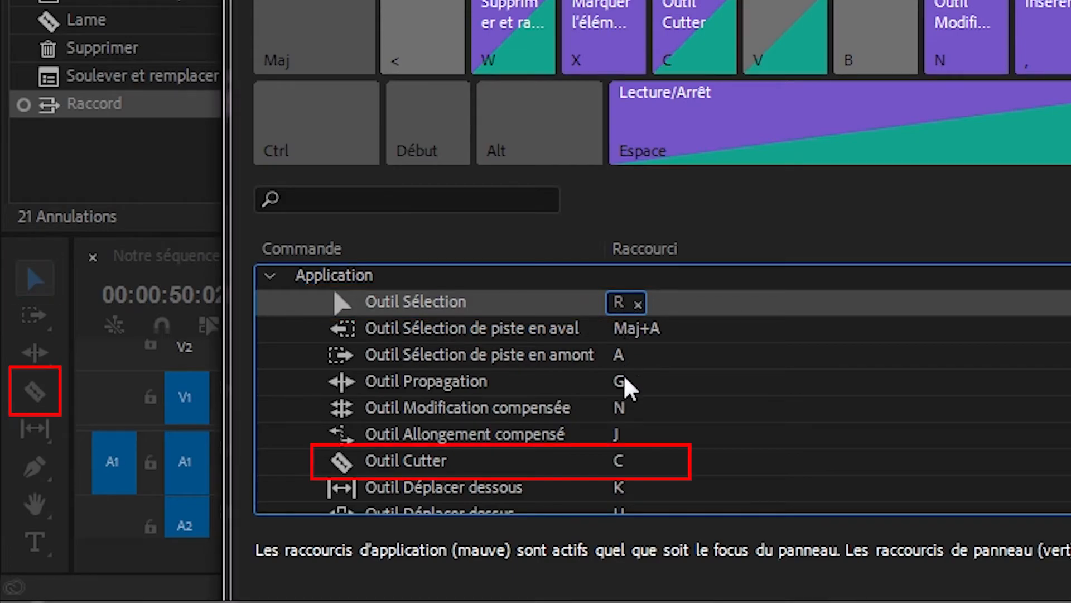
{"action": "left_click", "coordinate": [642, 466]}
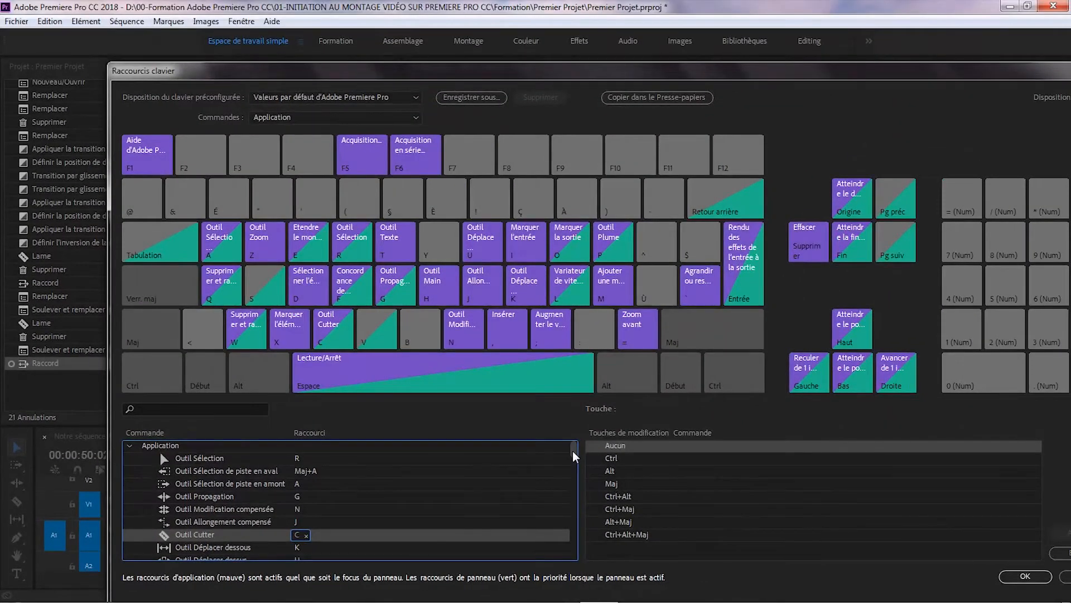
Examine the shortcuts in the Edition command group, including Annuler, Effacer and Supprimer et raccorder.
{"action": "scroll", "coordinate": [572, 451], "scroll_direction": "down", "scroll_amount": 3}
{"action": "left_click_drag", "start_coordinate": [573, 453], "coordinate": [577, 456]}
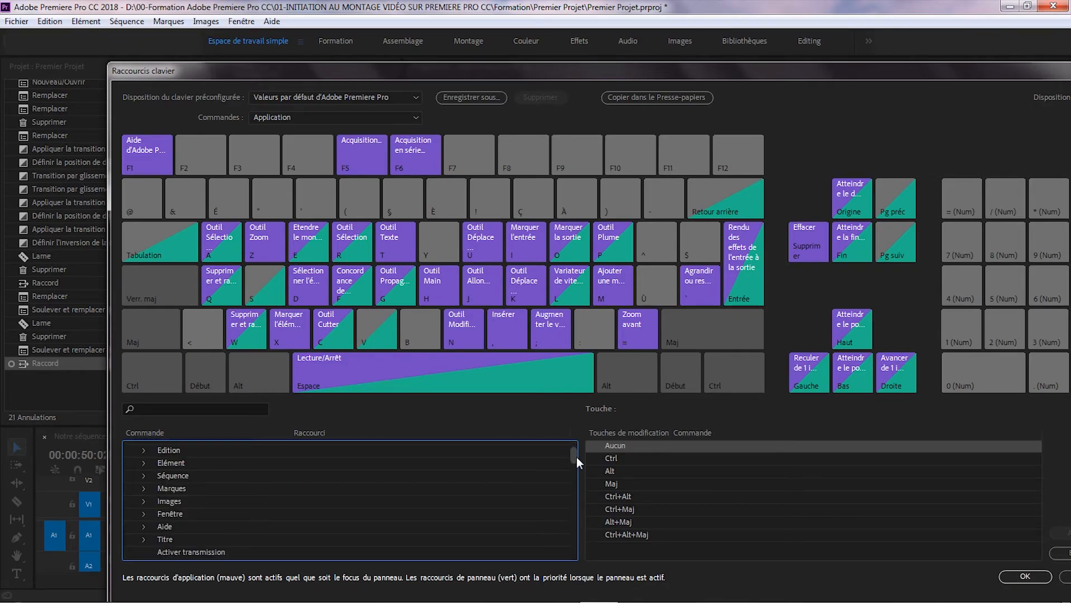
{"action": "left_click", "coordinate": [143, 450]}
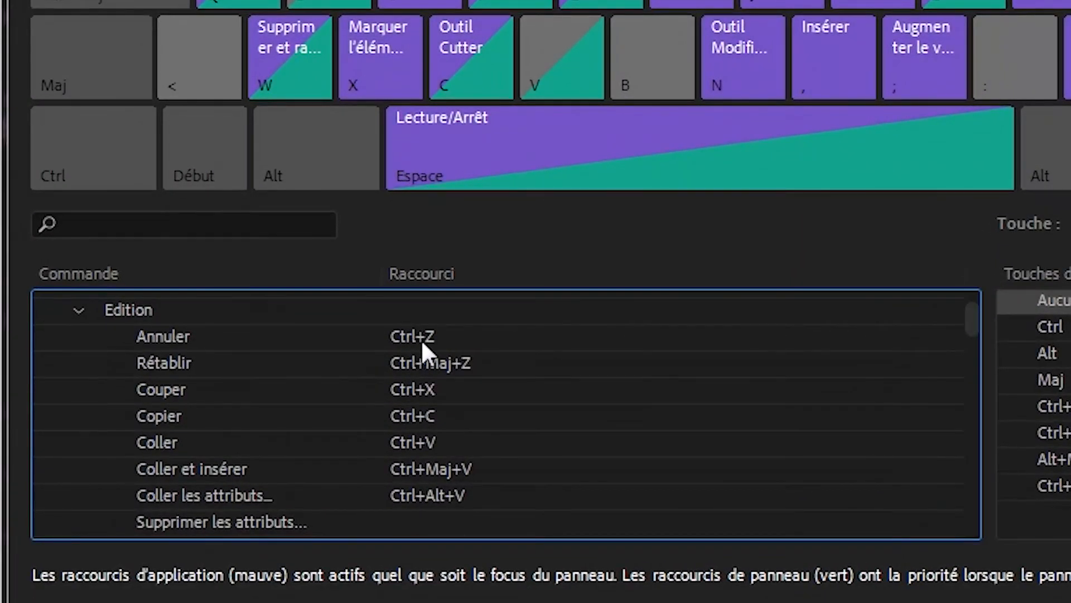
{"action": "left_click", "coordinate": [417, 336]}
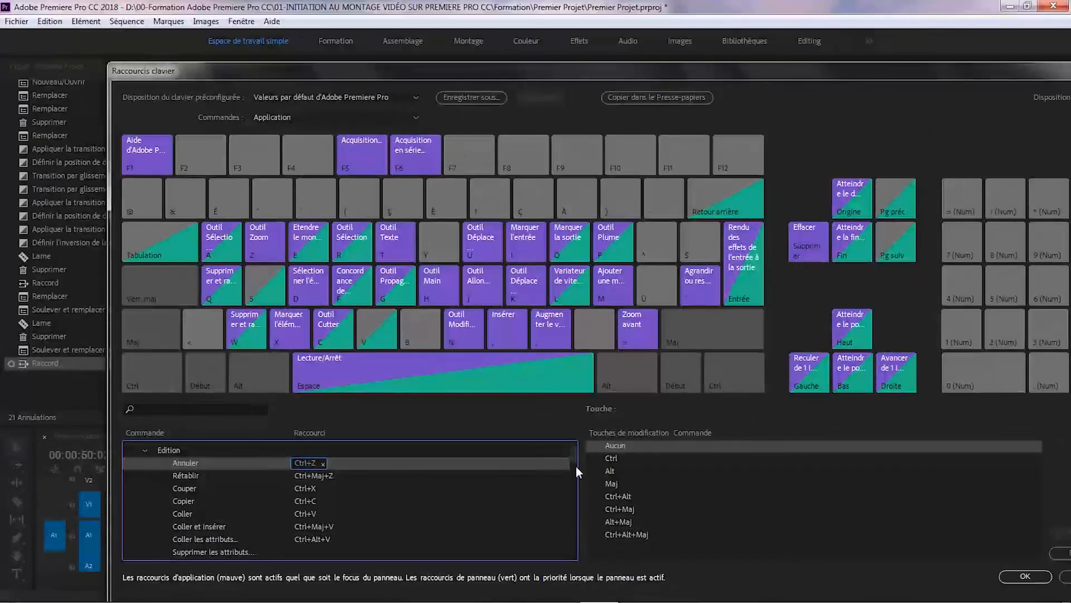
{"action": "scroll", "coordinate": [972, 330], "scroll_direction": "down", "scroll_amount": 2}
{"action": "scroll", "coordinate": [625, 450], "scroll_direction": "down", "scroll_amount": 2}
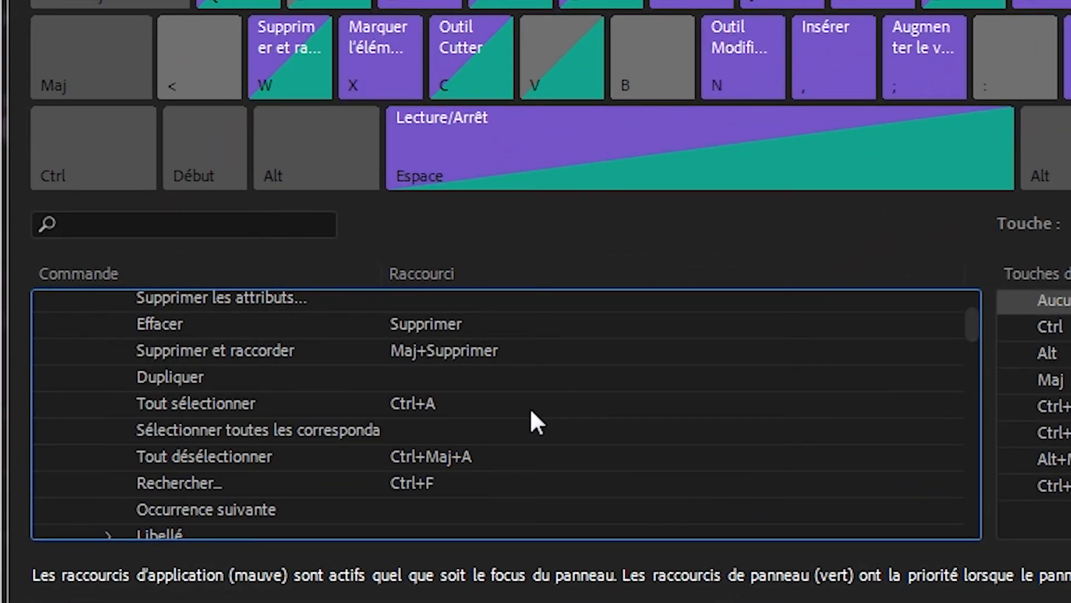
{"action": "left_click", "coordinate": [171, 332]}
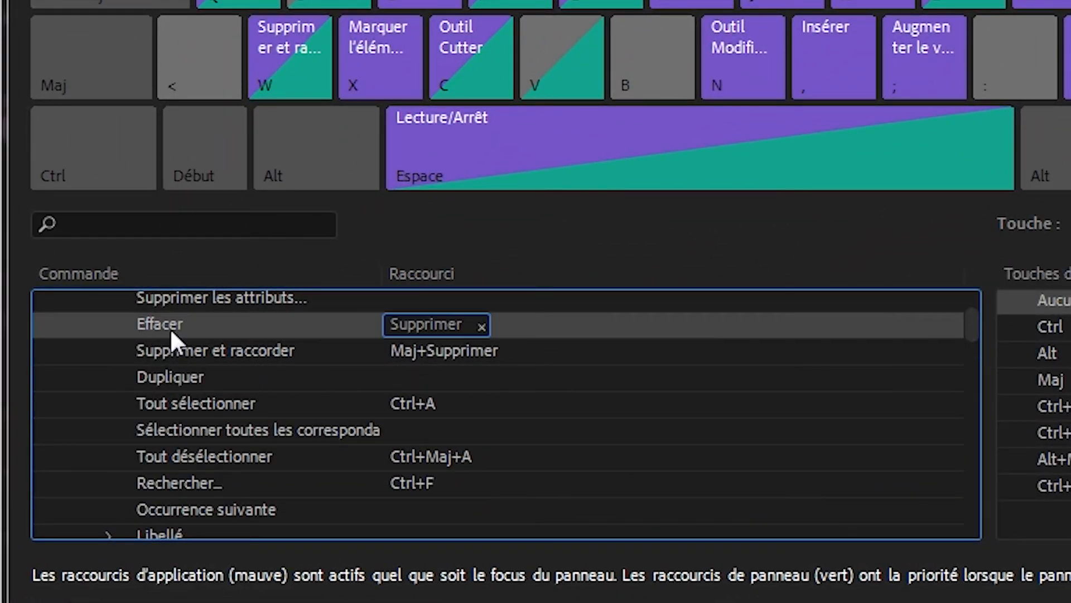
{"action": "left_click", "coordinate": [250, 360]}
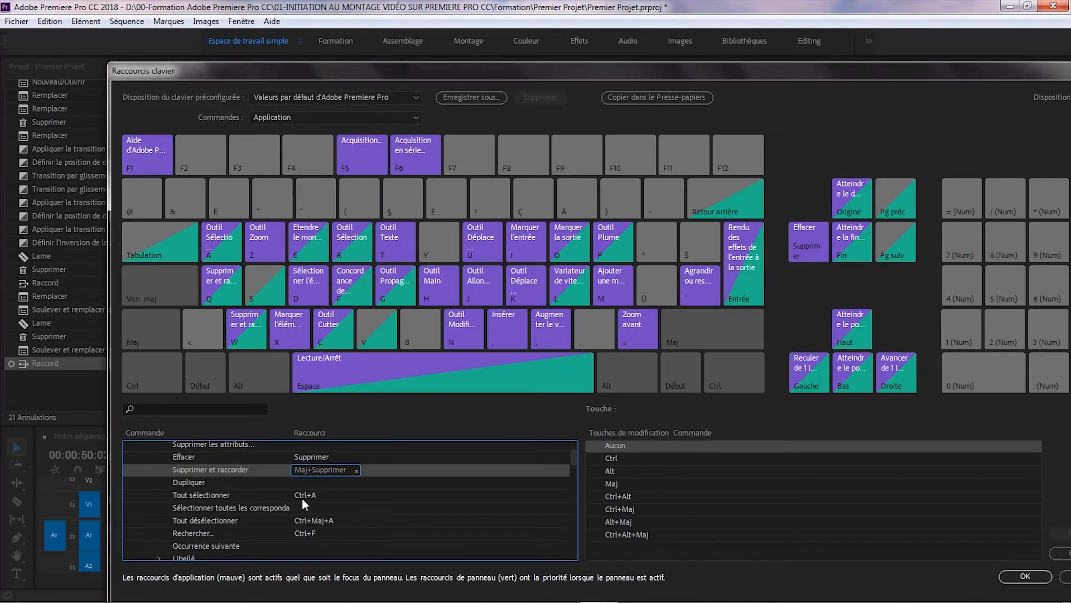
Review the remaining Edition shortcuts, check the Dupliquer command's entry, and close the shortcuts editor without applying changes.
{"action": "scroll", "coordinate": [369, 497], "scroll_direction": "down", "scroll_amount": 3}
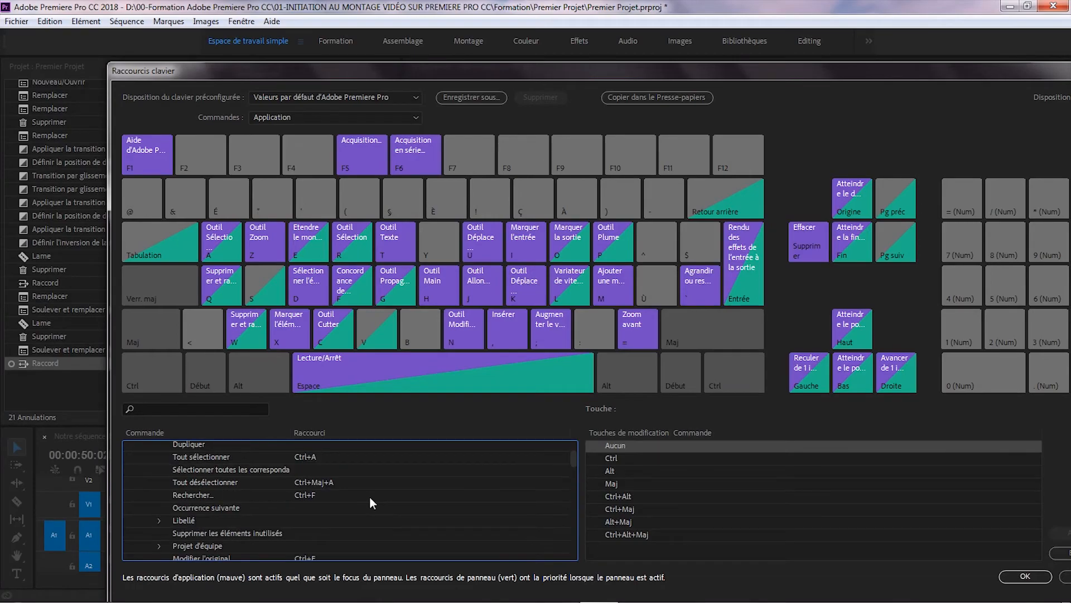
{"action": "scroll", "coordinate": [370, 497], "scroll_direction": "up", "scroll_amount": 5}
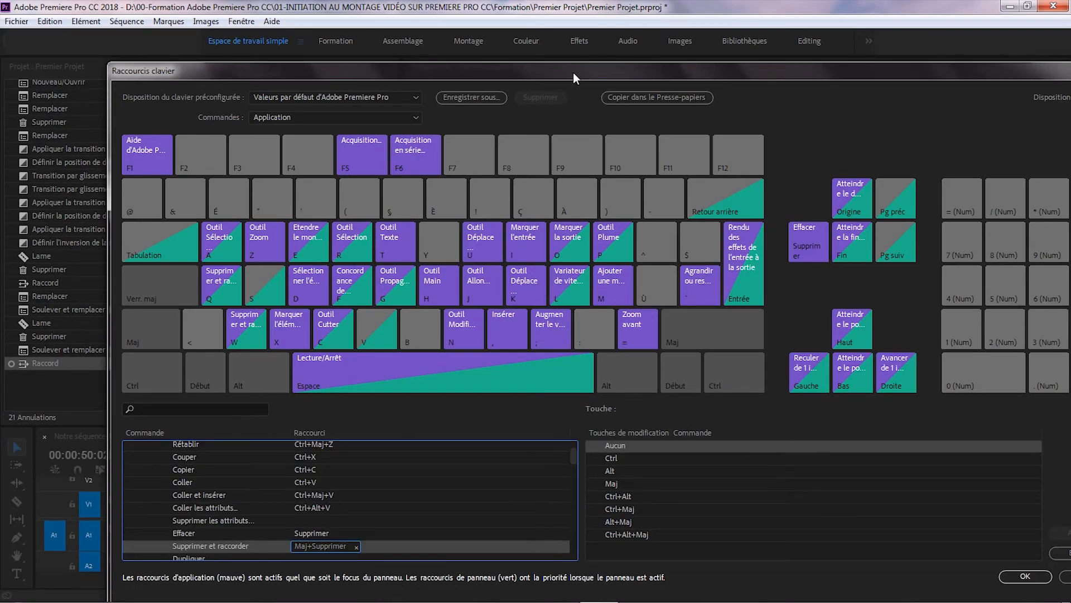
{"action": "left_click_drag", "start_coordinate": [574, 72], "coordinate": [476, 61]}
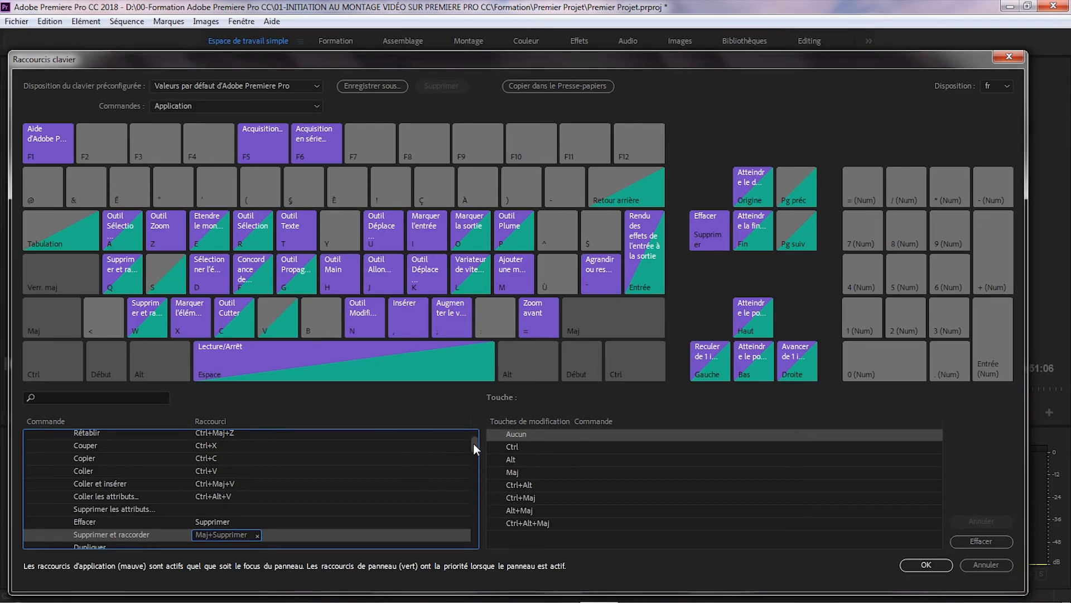
{"action": "scroll", "coordinate": [473, 443], "scroll_direction": "down", "scroll_amount": 2}
{"action": "left_click", "coordinate": [212, 498]}
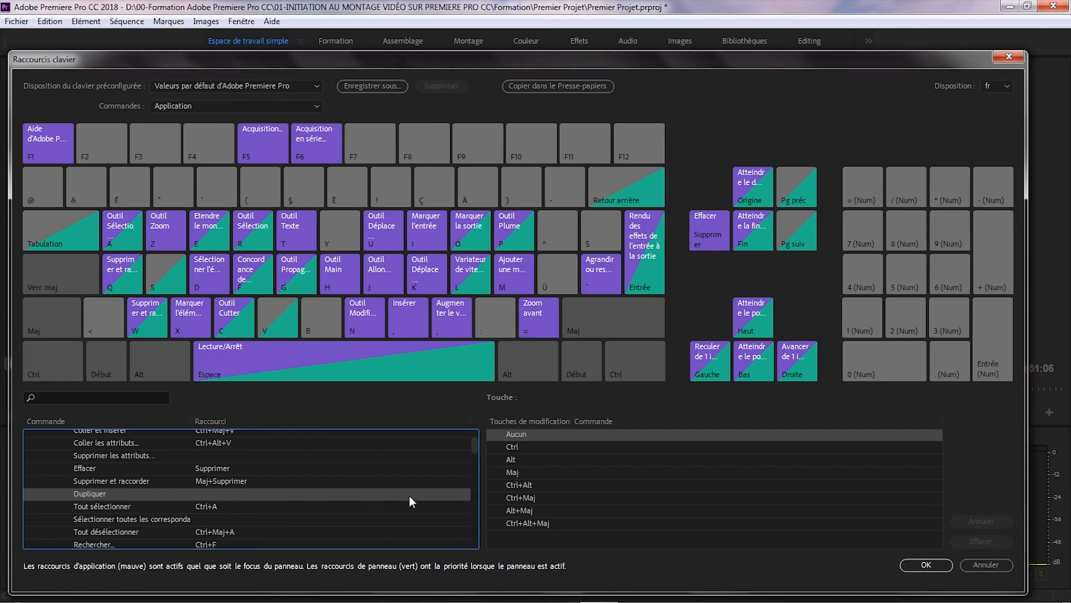
{"action": "left_click", "coordinate": [979, 560]}
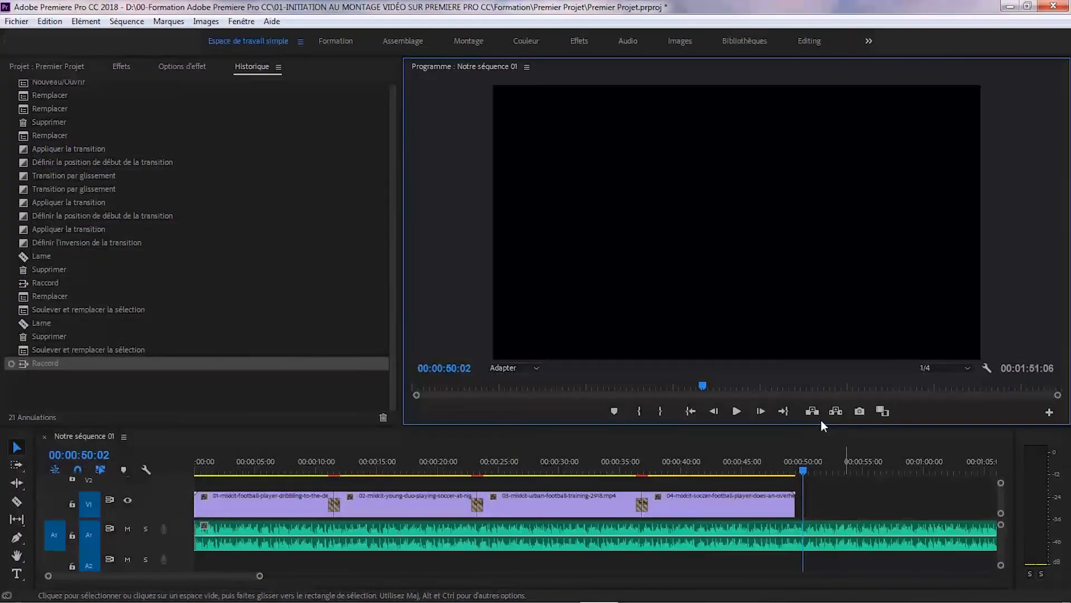